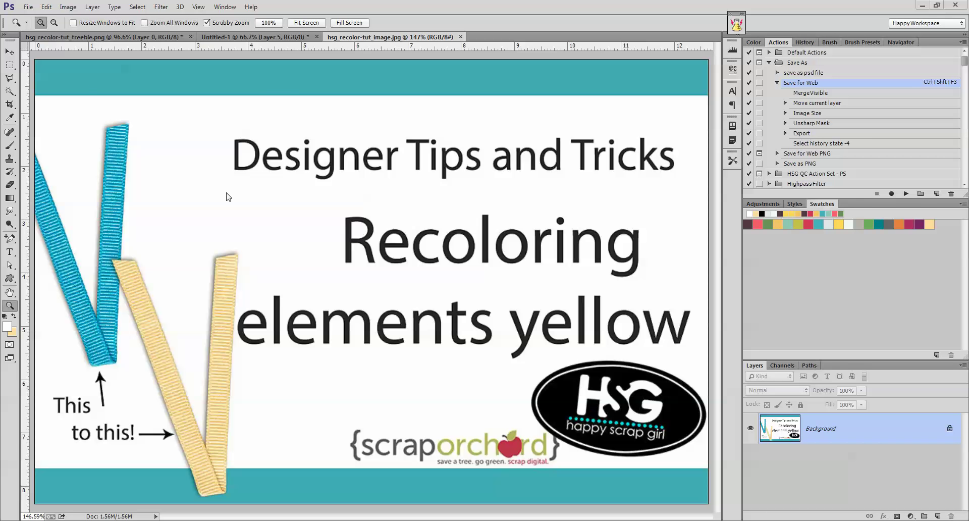
Duplicate Layer 0 and turn the copy grey using default Black & White settings.
{"action": "left_click", "coordinate": [86, 37]}
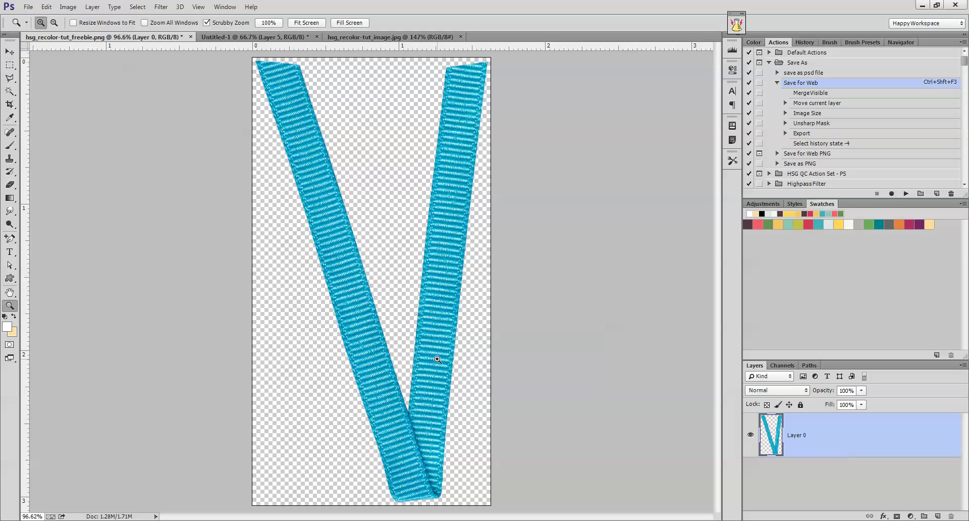
{"action": "key", "text": "ctrl+j"}
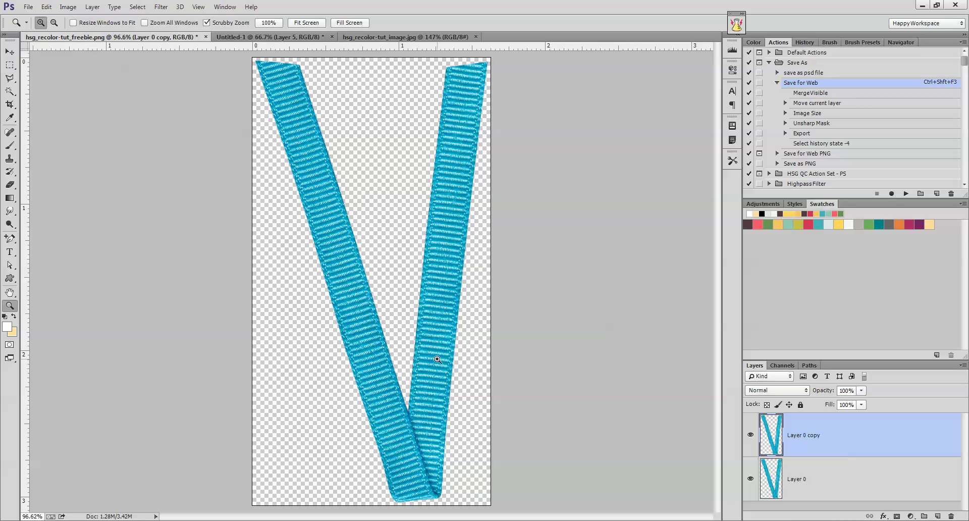
{"action": "key", "text": "alt"}
{"action": "key", "text": "ctrl+alt+shift+b"}
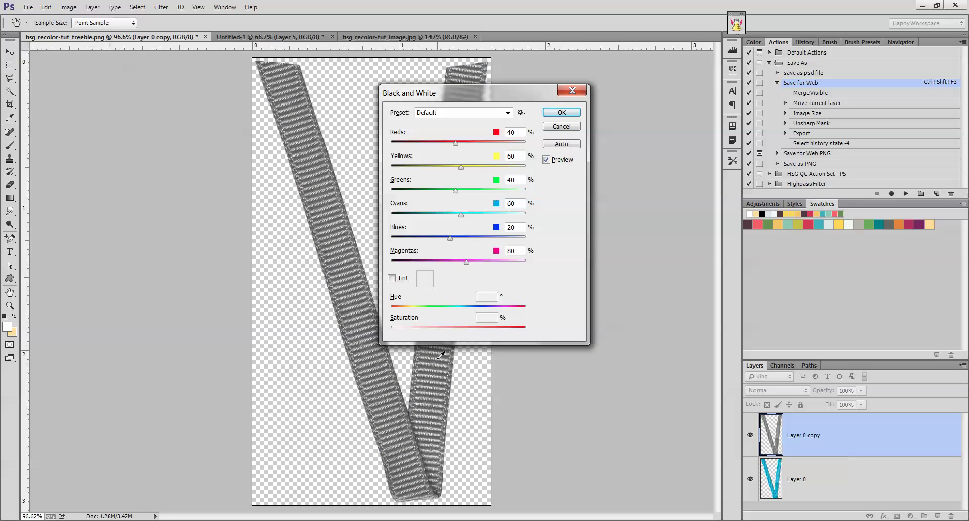
{"action": "key", "text": "Return"}
{"action": "key", "text": "z"}
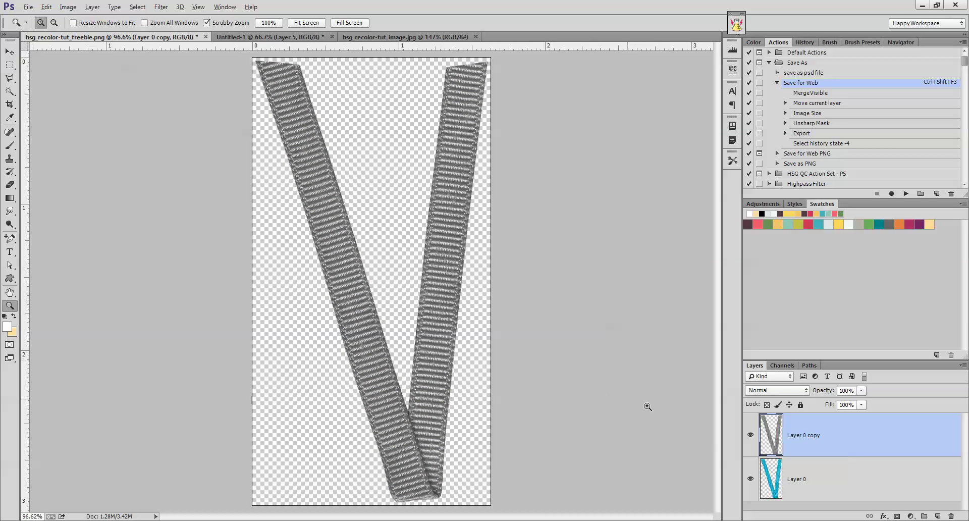
Add a Solid Color fill layer above Layer 0 using the pale yellow swatch #fde197.
{"action": "left_click", "coordinate": [841, 478]}
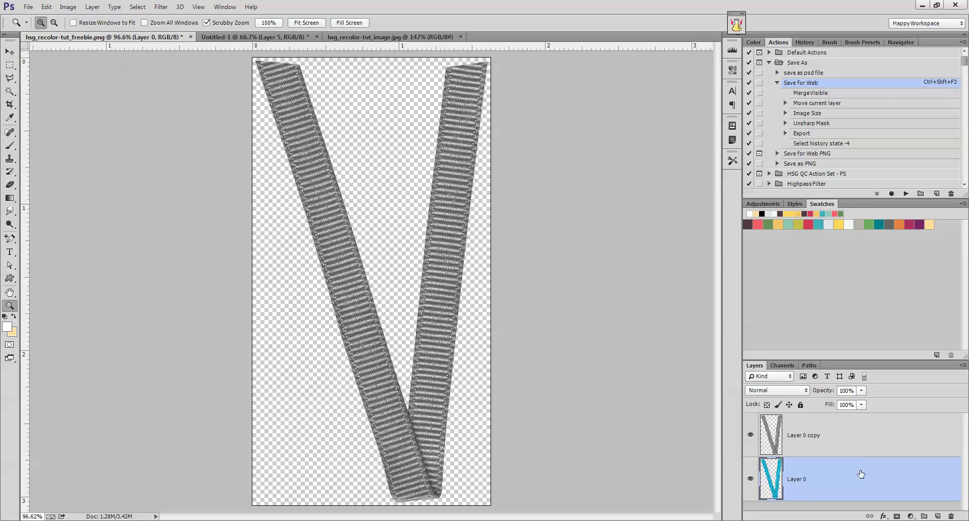
{"action": "left_click", "coordinate": [911, 516]}
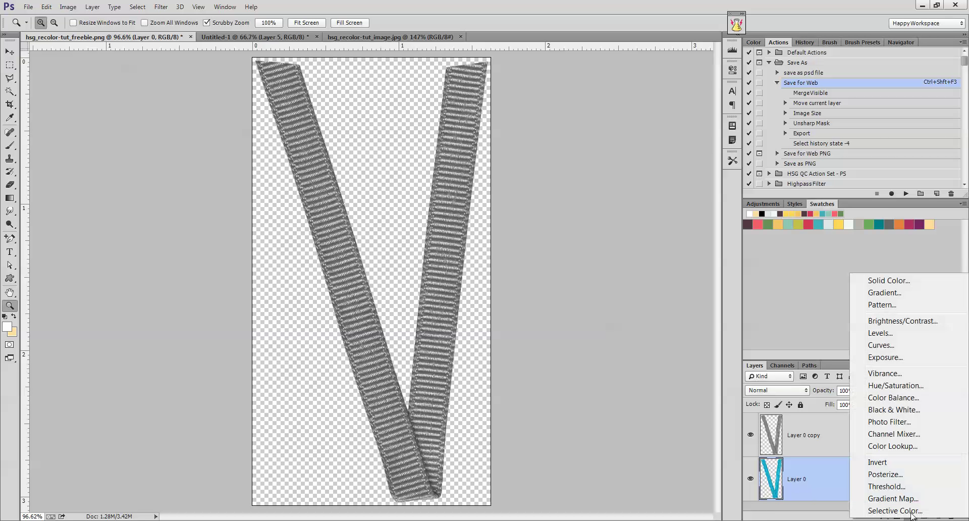
{"action": "left_click", "coordinate": [896, 281]}
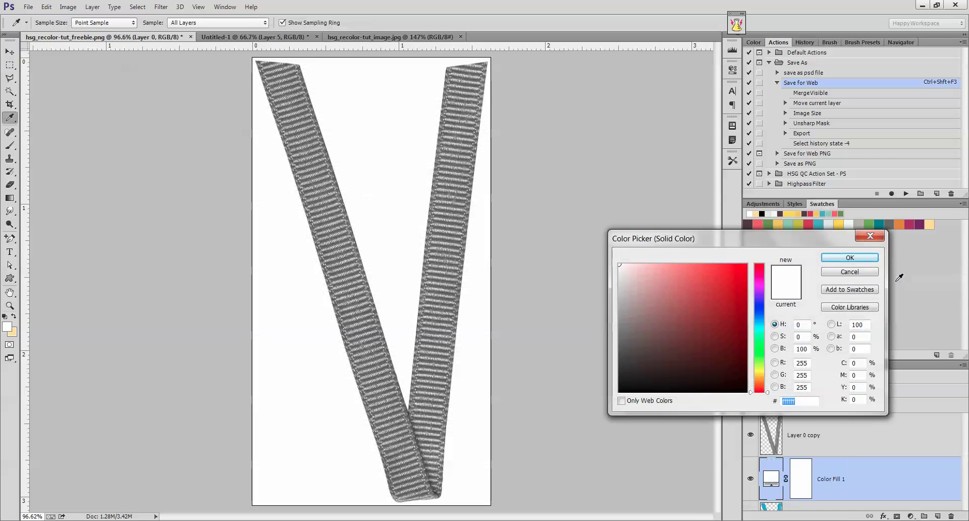
{"action": "left_click_drag", "start_coordinate": [695, 244], "coordinate": [614, 226]}
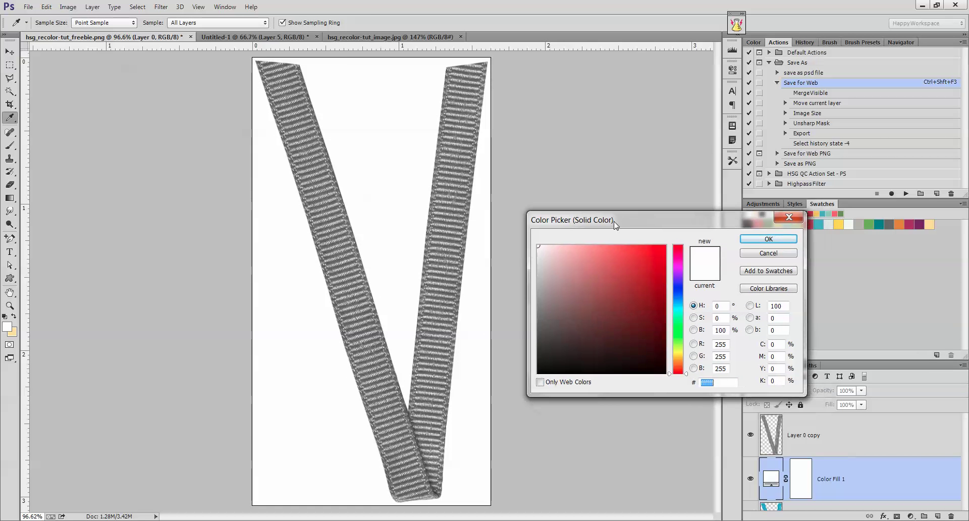
{"action": "left_click_drag", "start_coordinate": [700, 218], "coordinate": [677, 257]}
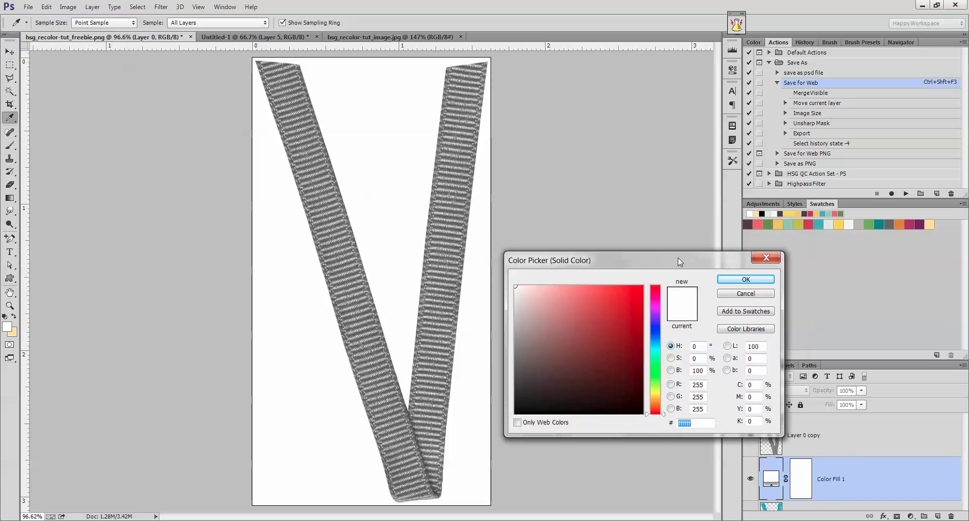
{"action": "left_click", "coordinate": [932, 224]}
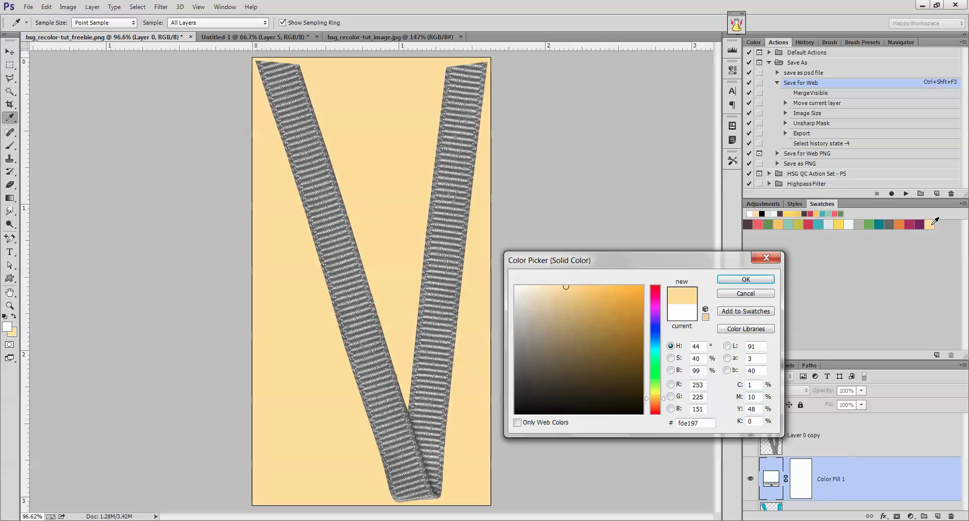
{"action": "left_click", "coordinate": [759, 280]}
{"action": "scroll", "coordinate": [907, 459], "scroll_direction": "down", "scroll_amount": 1}
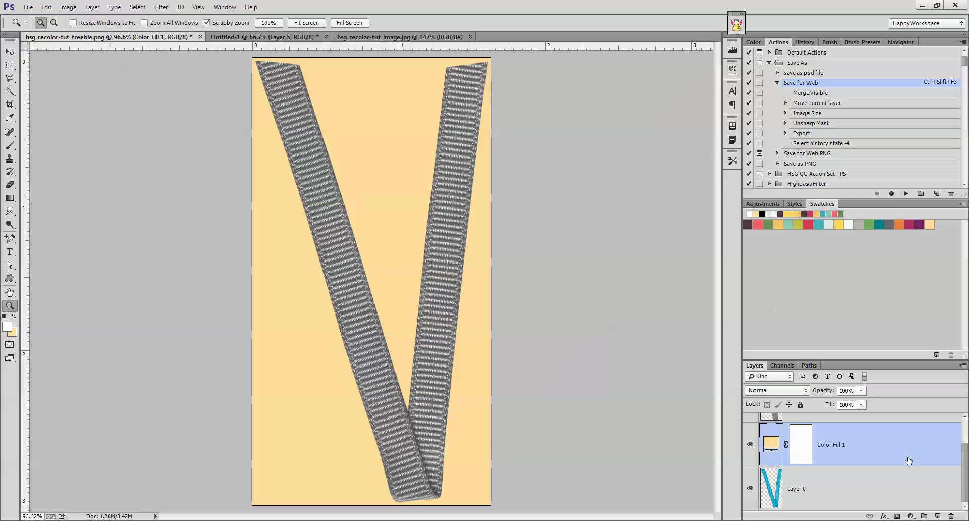
{"action": "left_click", "coordinate": [878, 488]}
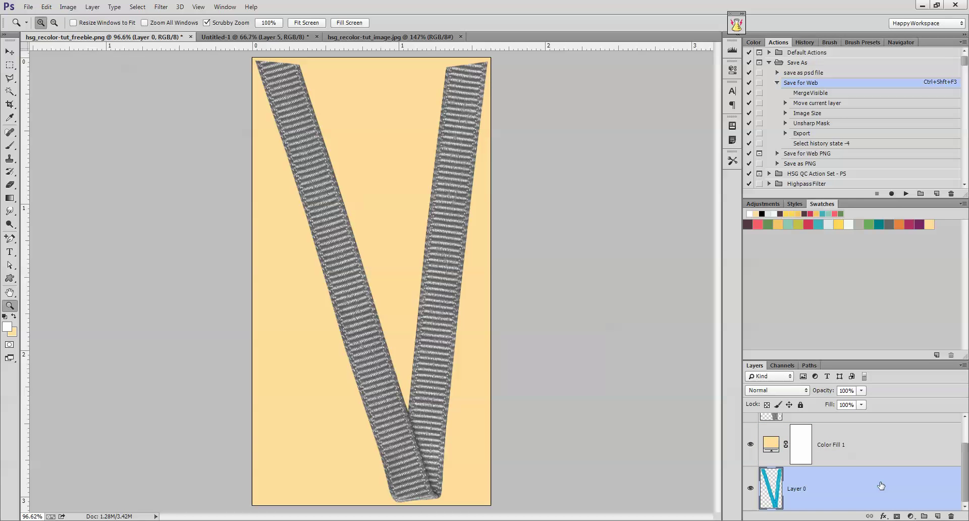
Create a new layer filled with the yellow colour and move it below Layer 0.
{"action": "left_click", "coordinate": [937, 516]}
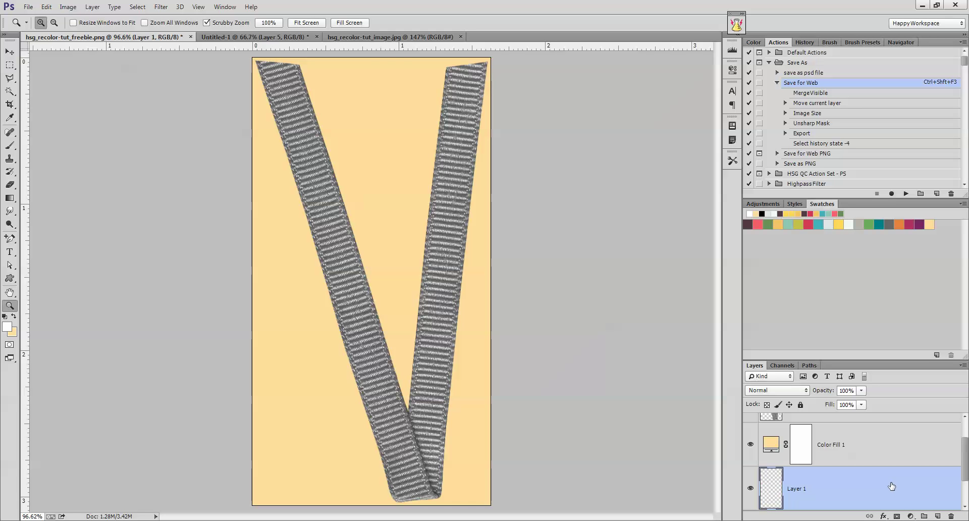
{"action": "key", "text": "ctrl+BackSpace"}
{"action": "key", "text": "ctrl+bracketleft"}
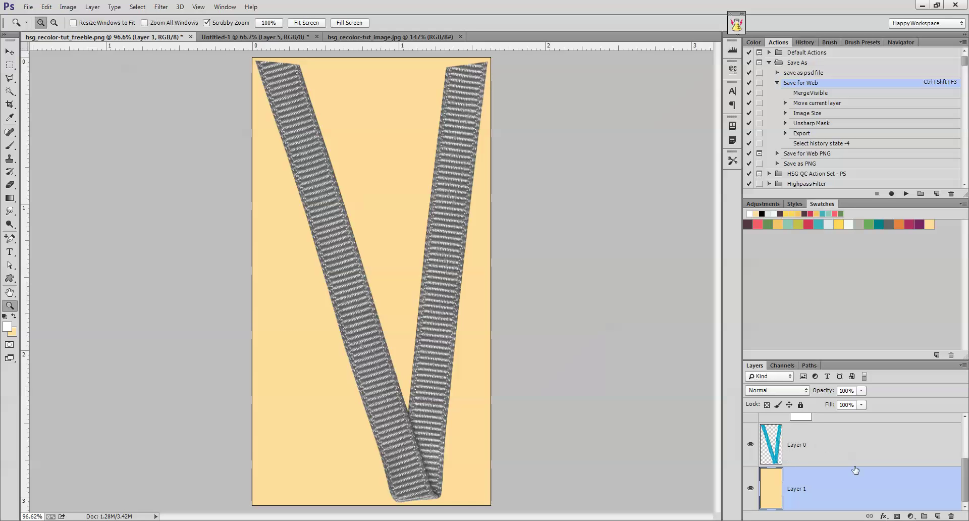
{"action": "scroll", "coordinate": [856, 469], "scroll_direction": "up", "scroll_amount": 1}
{"action": "scroll", "coordinate": [856, 470], "scroll_direction": "up", "scroll_amount": 1}
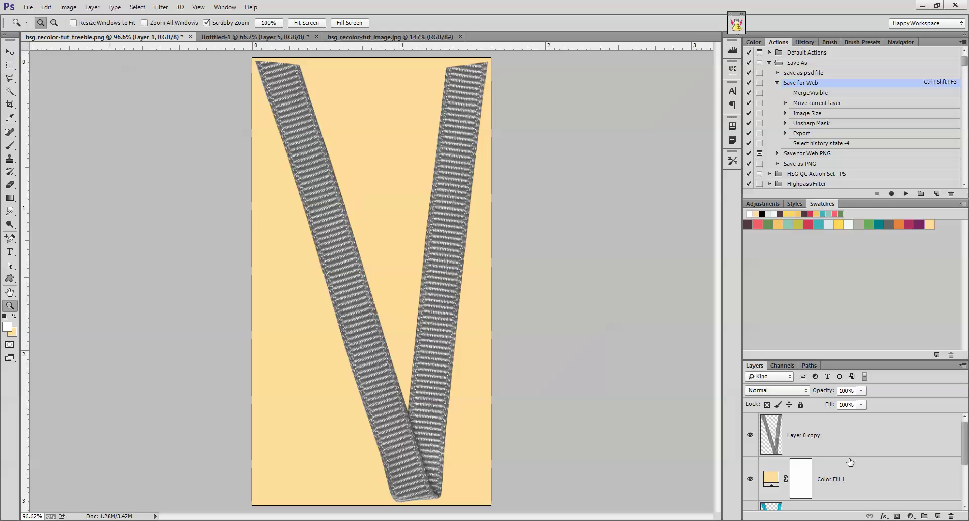
Apply Levels to Layer 0 copy, setting the midtone gamma to 1.35.
{"action": "left_click", "coordinate": [789, 443]}
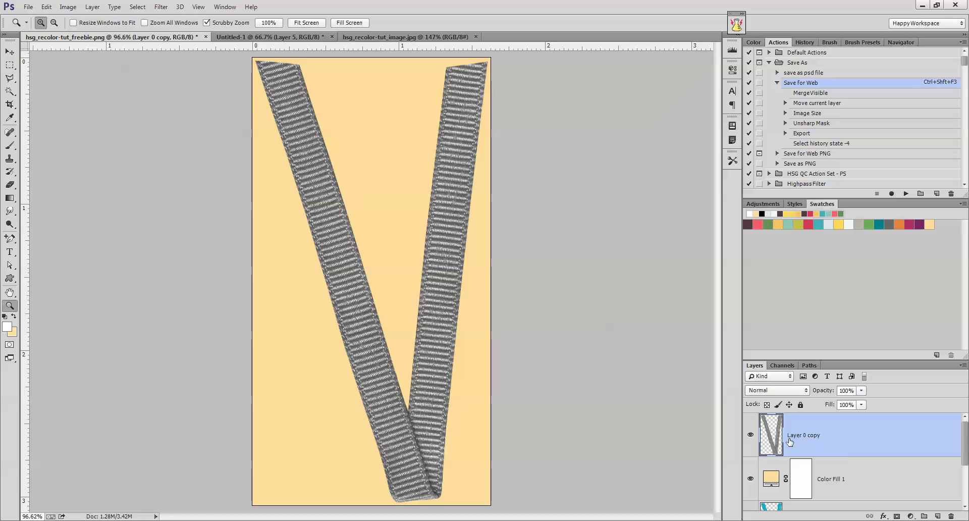
{"action": "key", "text": "ctrl+l"}
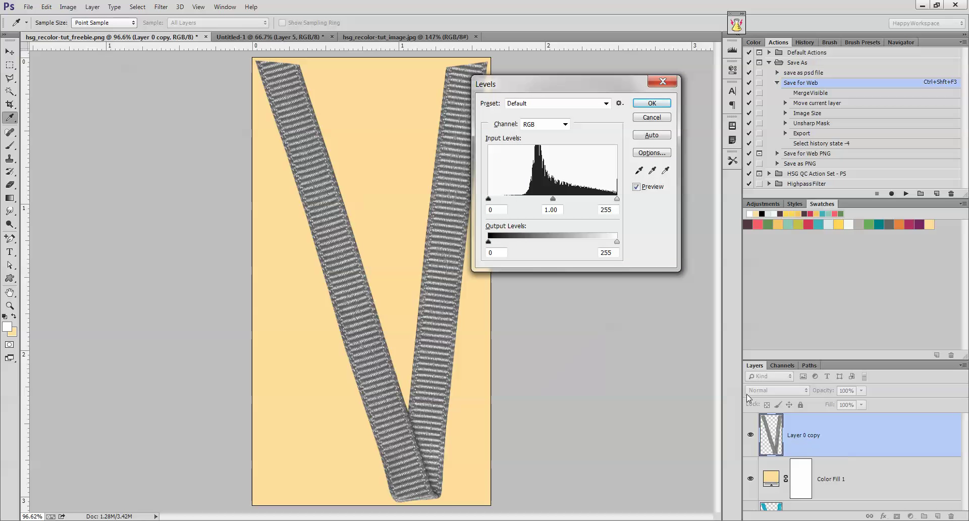
{"action": "left_click_drag", "start_coordinate": [558, 84], "coordinate": [601, 139]}
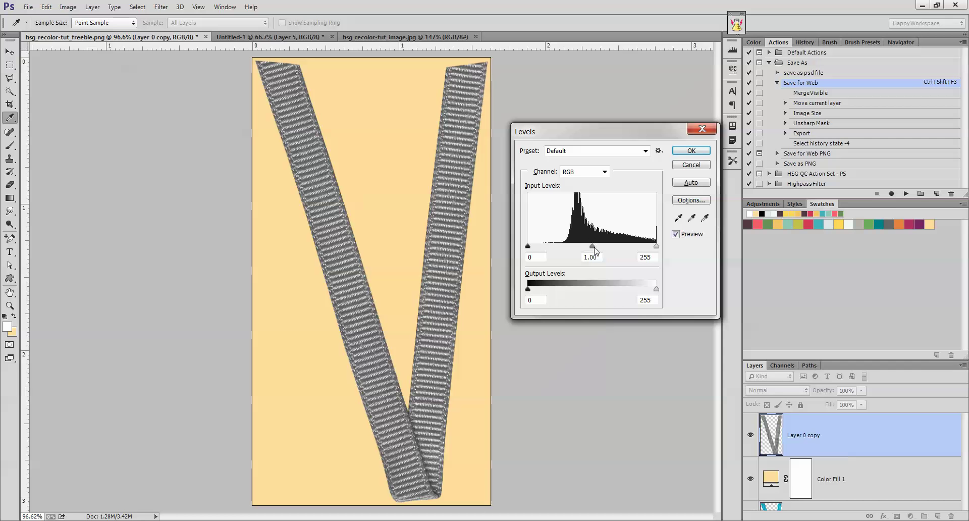
{"action": "left_click_drag", "start_coordinate": [593, 247], "coordinate": [577, 250]}
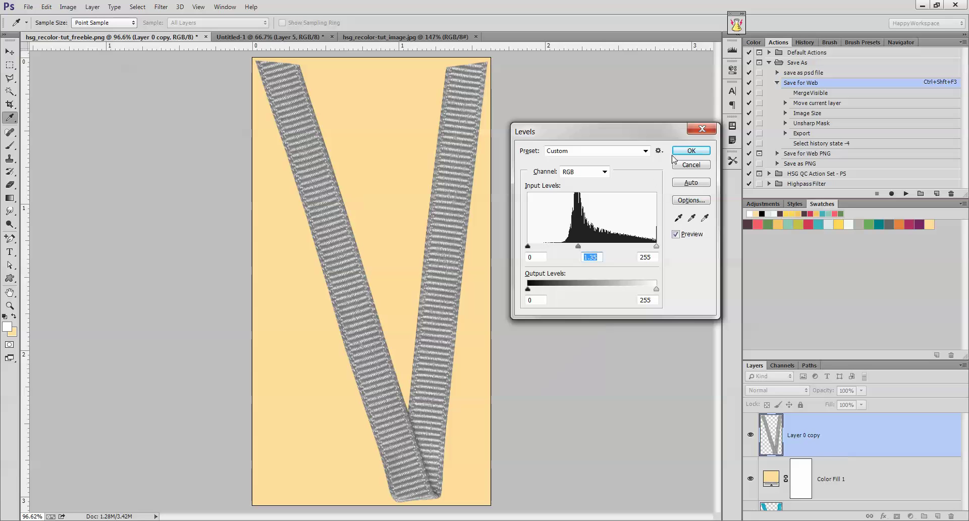
{"action": "left_click", "coordinate": [687, 152]}
{"action": "key", "text": "z"}
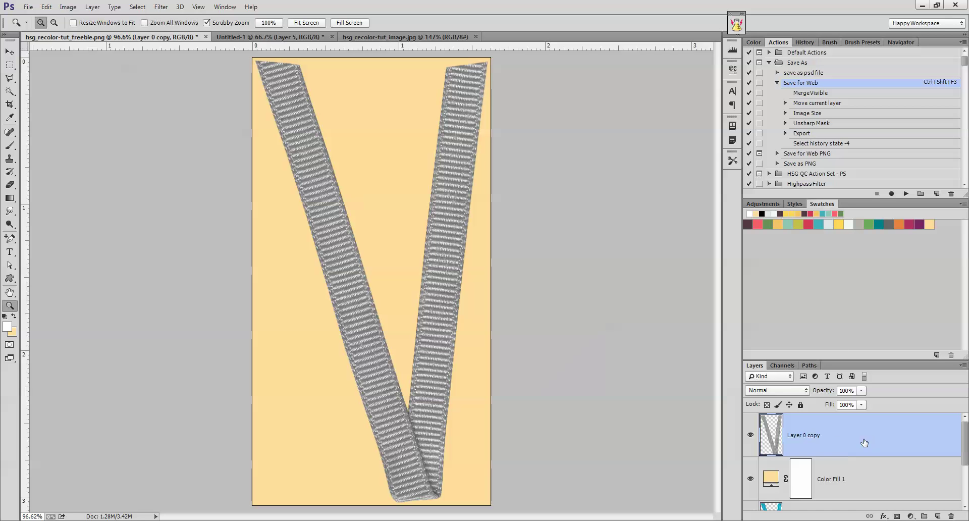
Set Layer 0 copy to Linear Light blend mode at 70% opacity.
{"action": "left_click", "coordinate": [805, 390]}
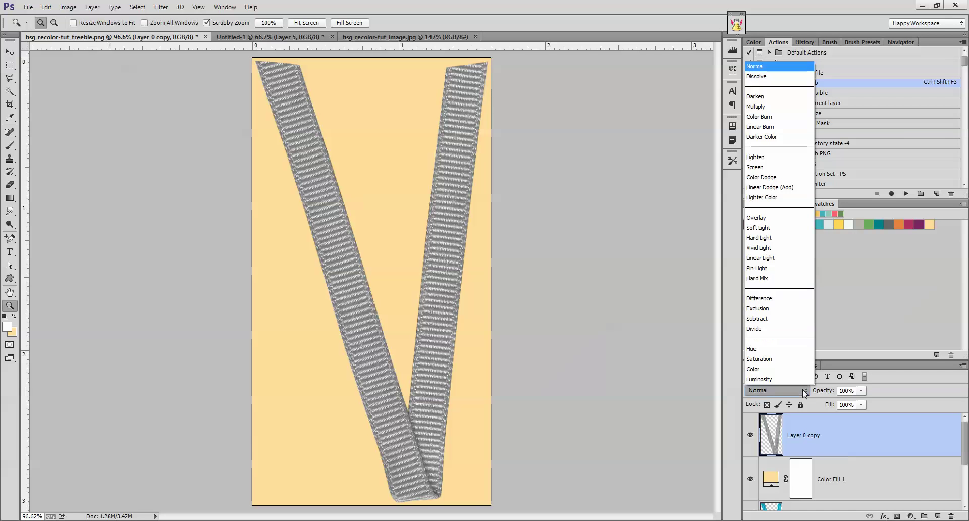
{"action": "left_click", "coordinate": [780, 258]}
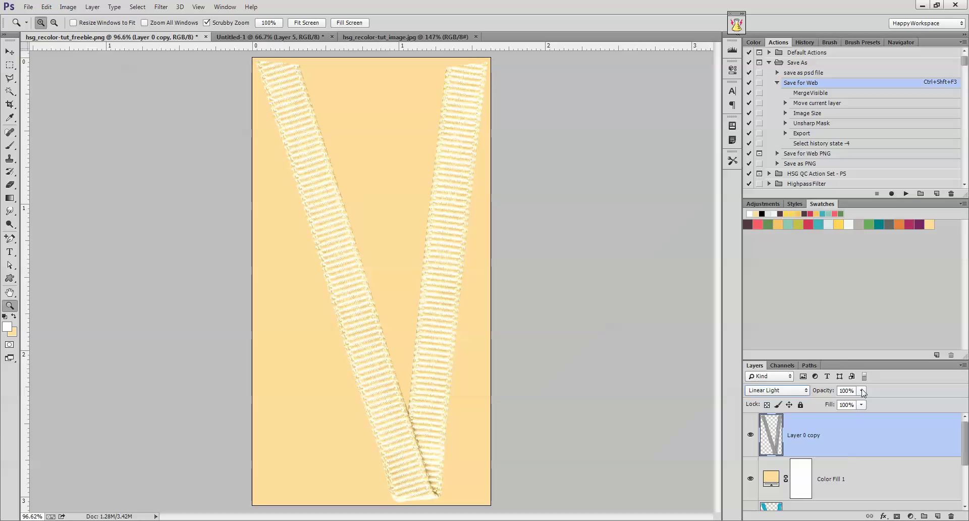
{"action": "left_click", "coordinate": [859, 405]}
{"action": "left_click_drag", "start_coordinate": [857, 404], "coordinate": [844, 405]}
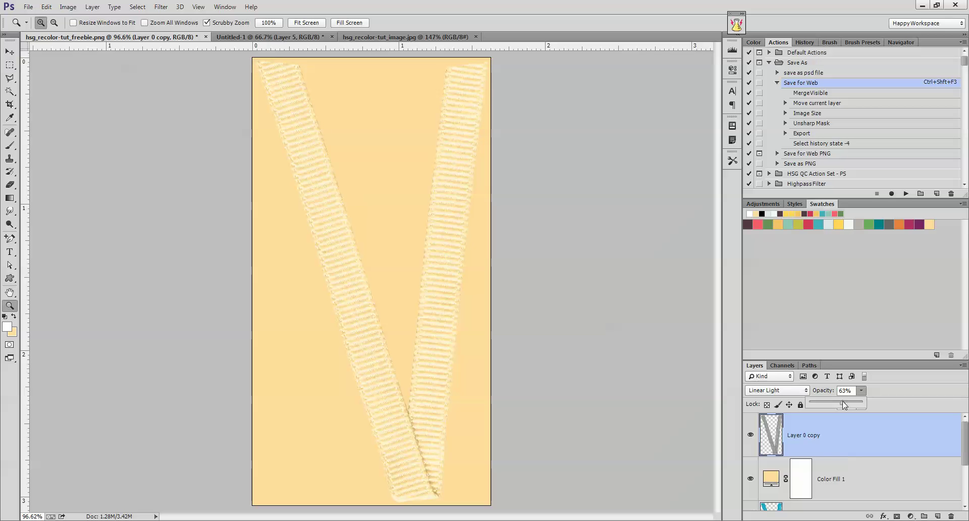
{"action": "left_click_drag", "start_coordinate": [844, 404], "coordinate": [847, 405]}
{"action": "left_click_drag", "start_coordinate": [847, 406], "coordinate": [846, 402]}
{"action": "left_click", "coordinate": [828, 440]}
{"action": "key", "text": "ctrl+j"}
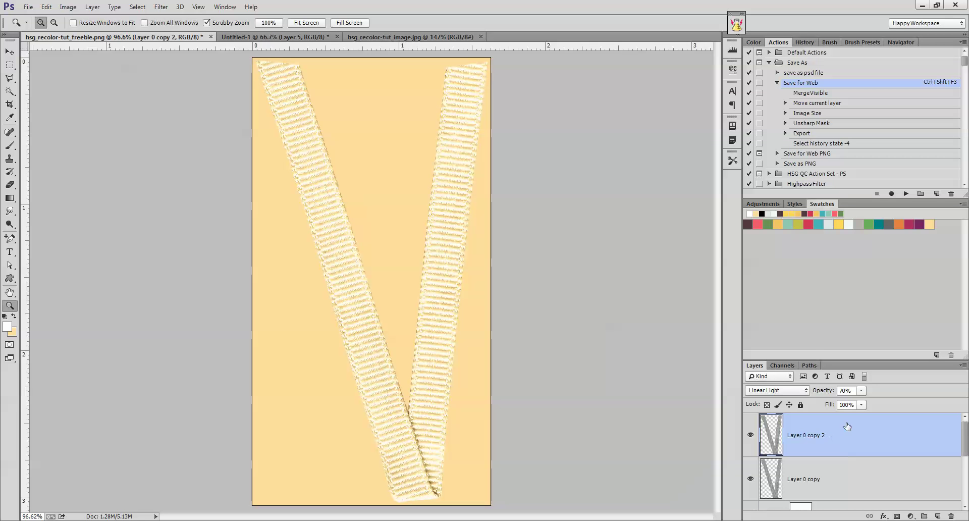
{"action": "left_click", "coordinate": [807, 391]}
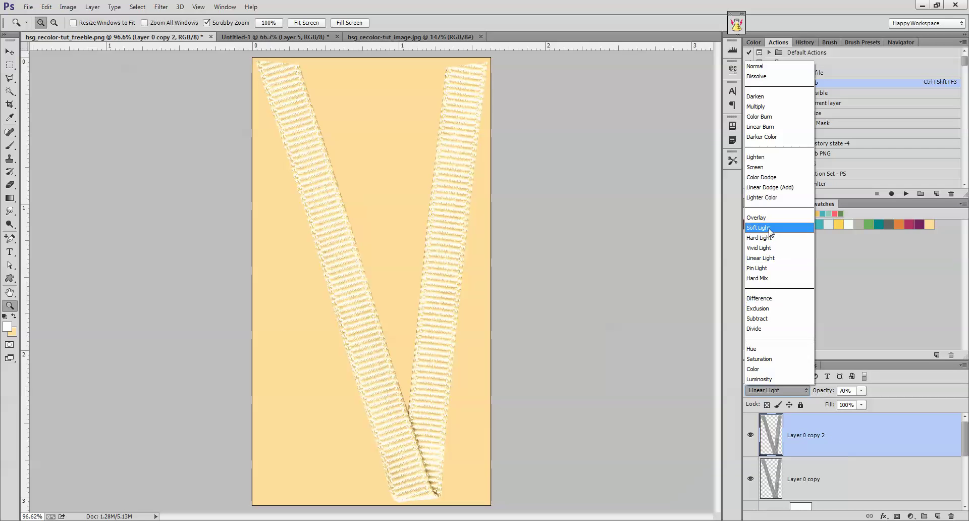
{"action": "left_click", "coordinate": [767, 227]}
{"action": "left_click", "coordinate": [861, 390]}
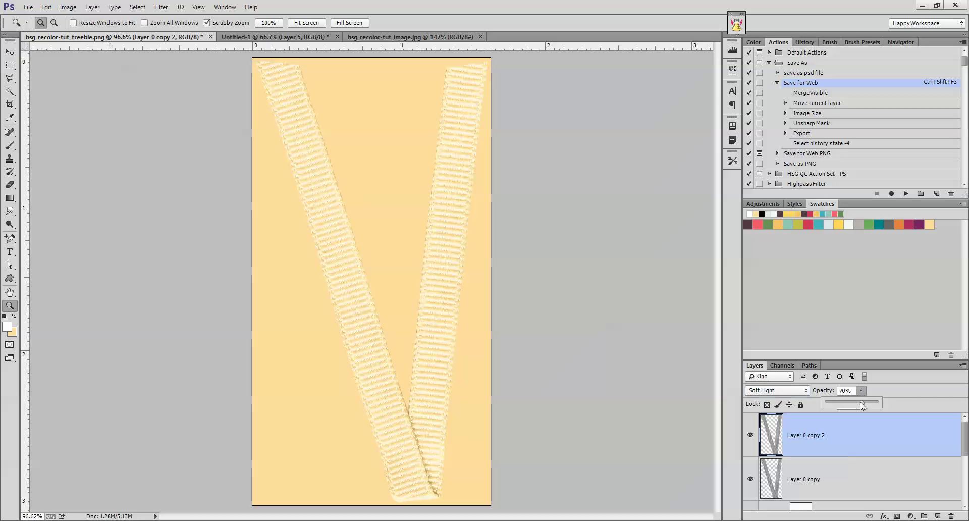
{"action": "left_click", "coordinate": [877, 434]}
{"action": "scroll", "coordinate": [839, 433], "scroll_direction": "down", "scroll_amount": 1}
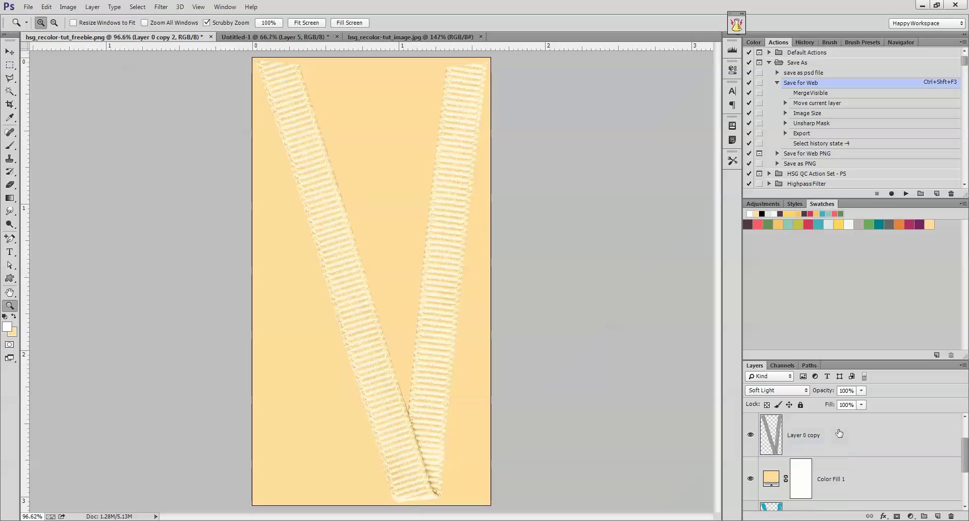
{"action": "scroll", "coordinate": [840, 432], "scroll_direction": "down", "scroll_amount": 2}
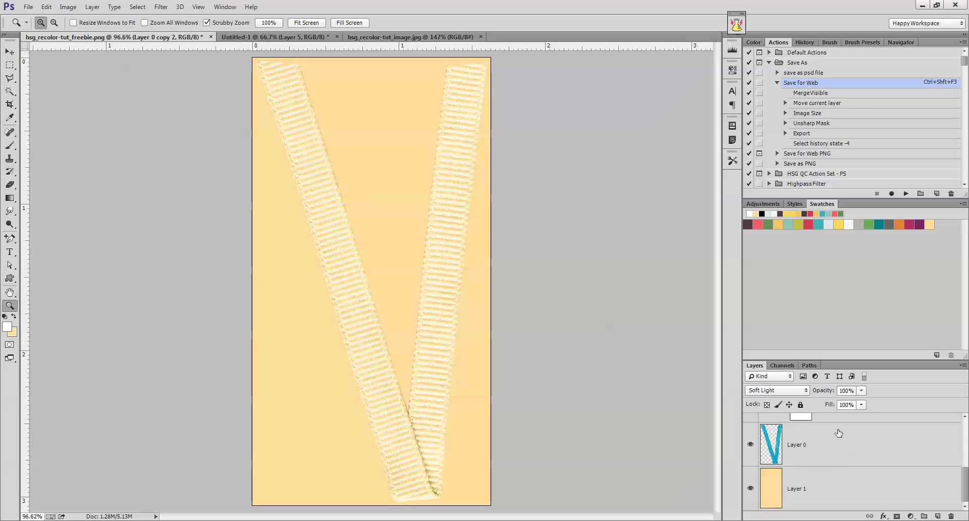
{"action": "scroll", "coordinate": [837, 432], "scroll_direction": "up", "scroll_amount": 2}
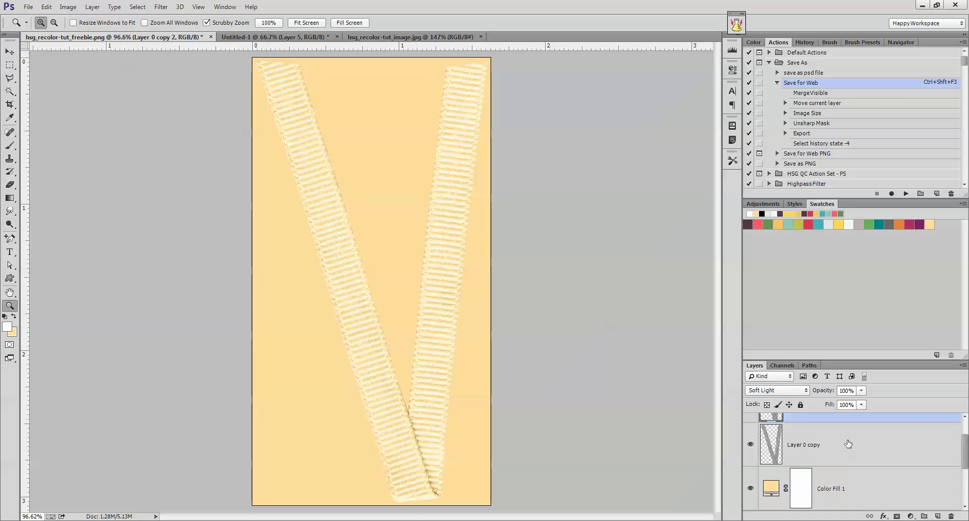
{"action": "scroll", "coordinate": [852, 444], "scroll_direction": "down", "scroll_amount": 1}
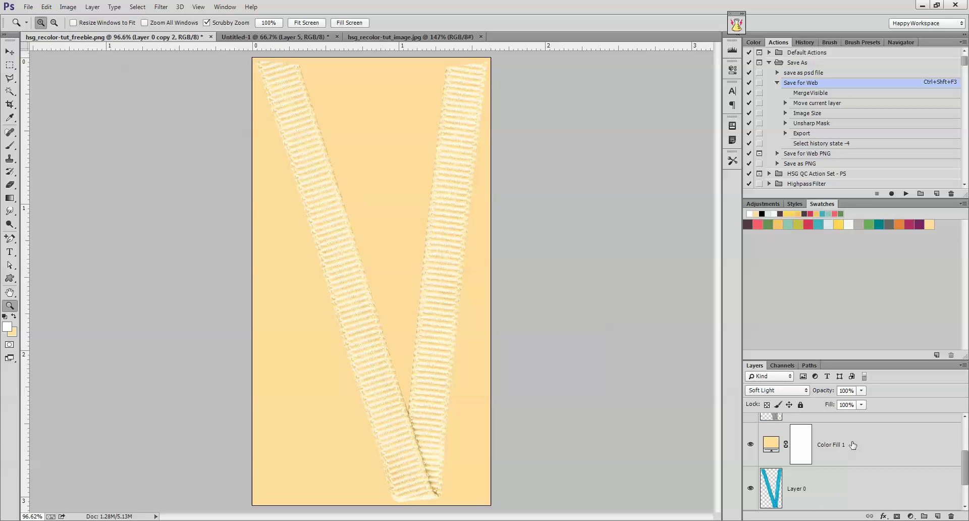
{"action": "double_click", "coordinate": [771, 444]}
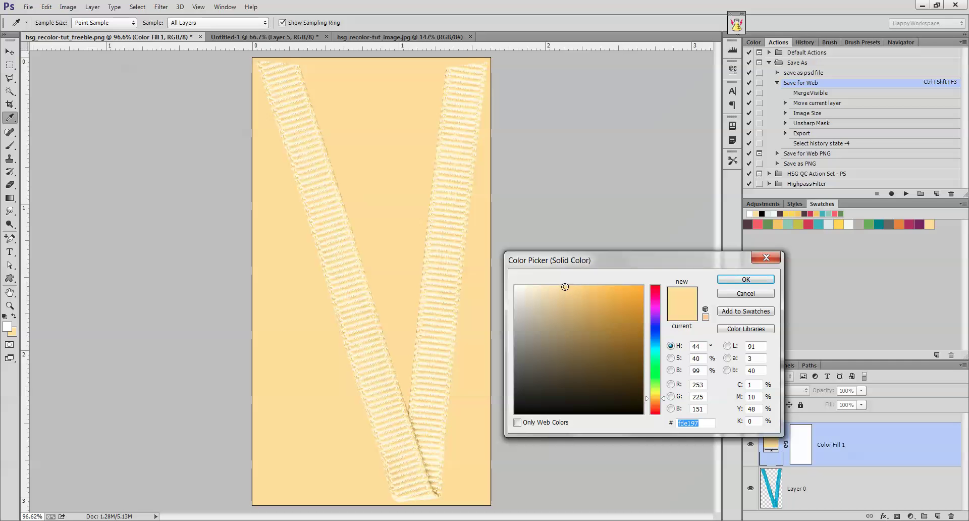
{"action": "left_click_drag", "start_coordinate": [565, 288], "coordinate": [581, 286]}
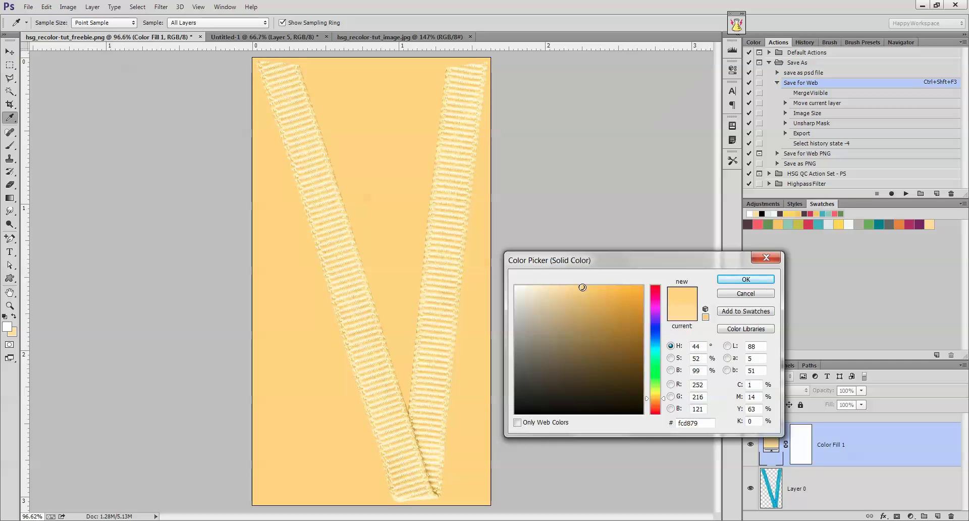
{"action": "left_click", "coordinate": [770, 294]}
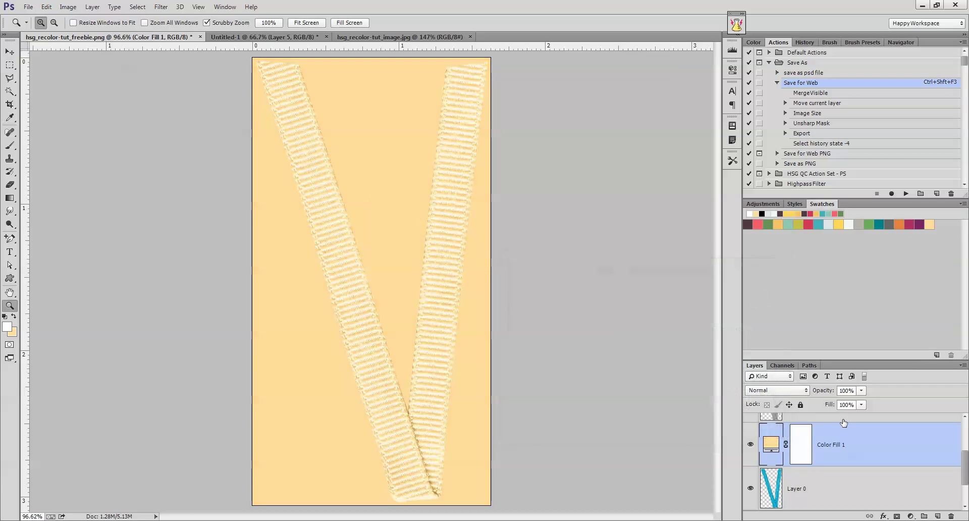
{"action": "scroll", "coordinate": [848, 445], "scroll_direction": "down", "scroll_amount": 1}
{"action": "key", "text": "Delete"}
{"action": "scroll", "coordinate": [839, 434], "scroll_direction": "up", "scroll_amount": 1}
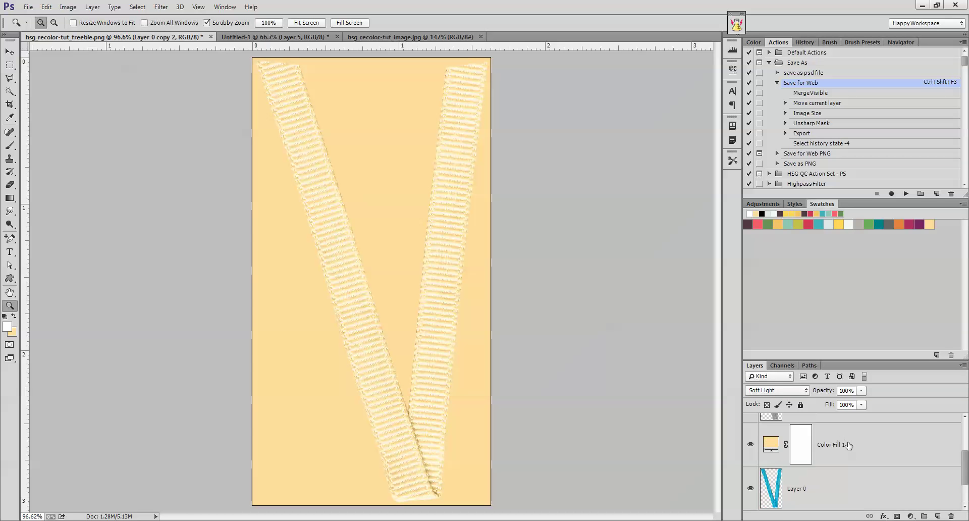
Select both ribbon copies and Color Fill 1 and clip them to Layer 0 with Ctrl+Alt+G.
{"action": "left_click_drag", "start_coordinate": [856, 359], "coordinate": [872, 244]}
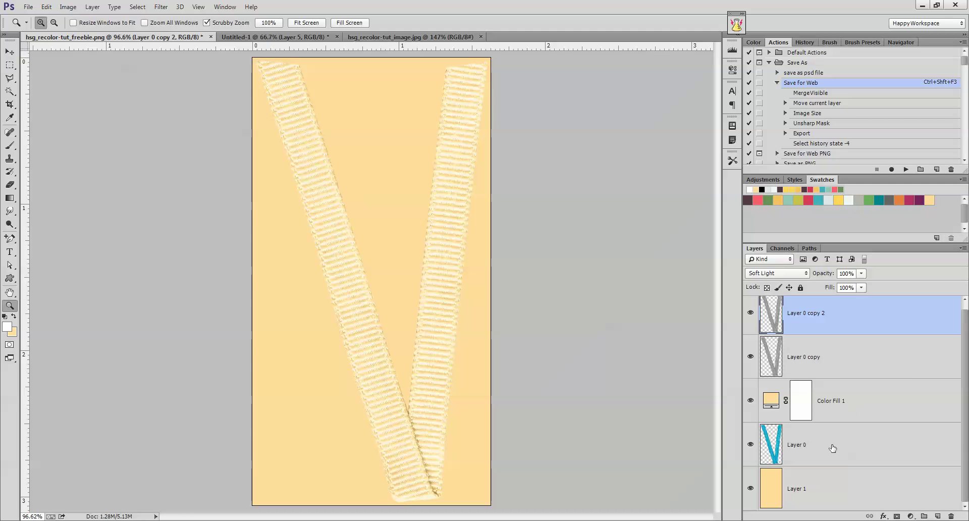
{"action": "left_click", "coordinate": [848, 405], "text": "shift"}
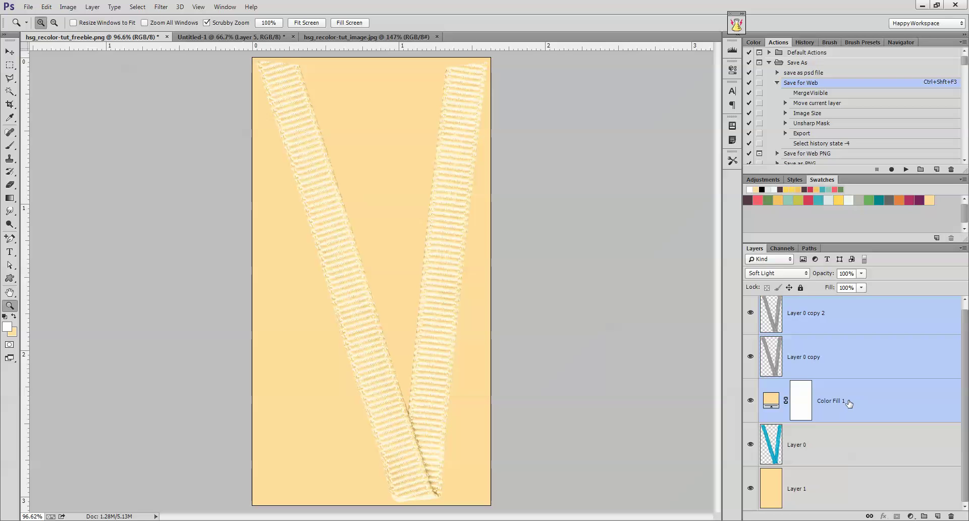
{"action": "key", "text": "ctrl+g"}
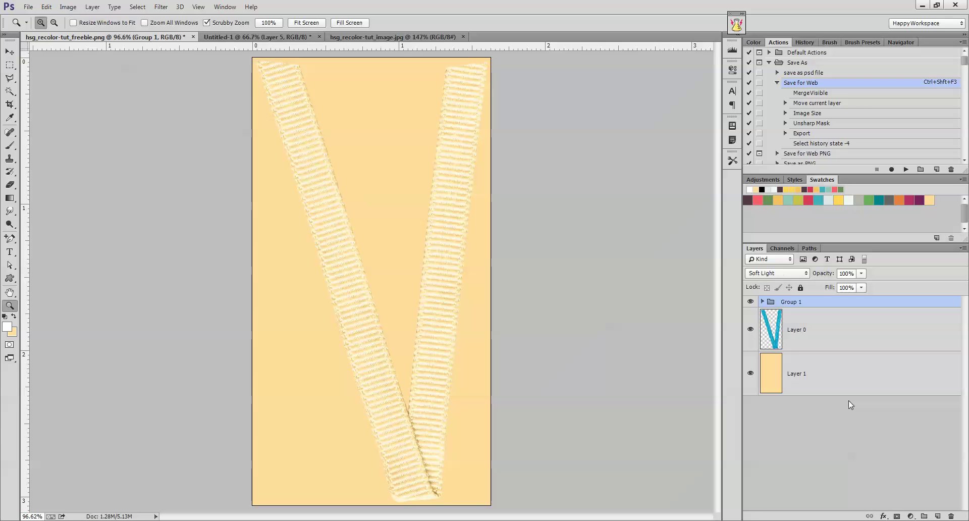
{"action": "key", "text": "ctrl+z"}
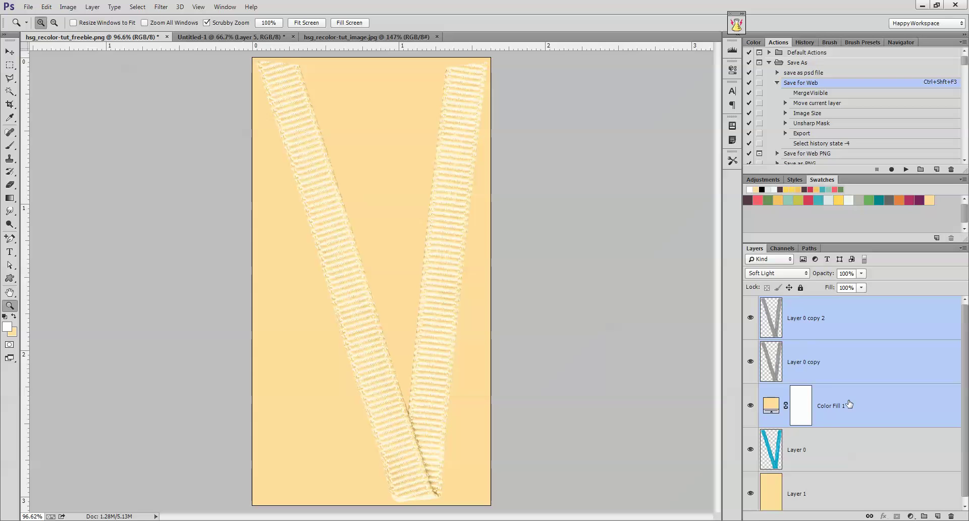
{"action": "key", "text": "ctrl+alt+g"}
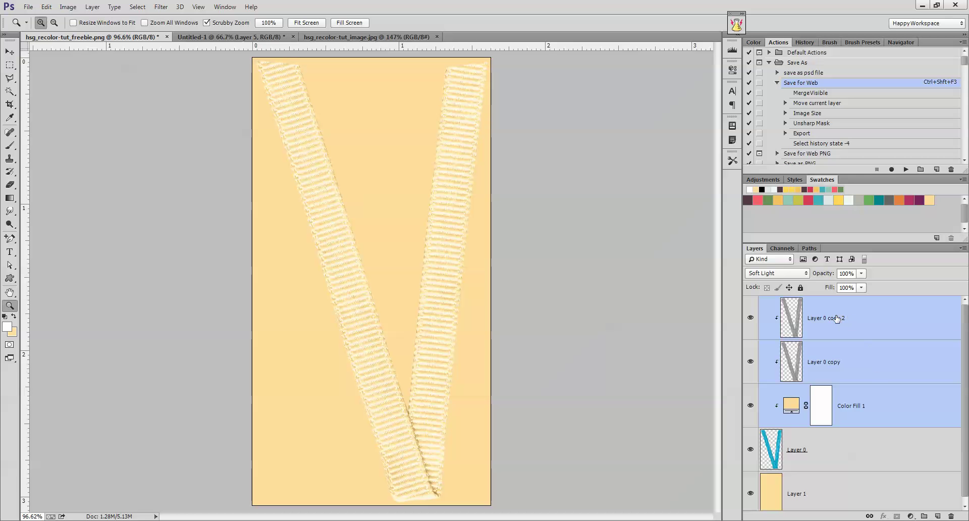
Change the Color Fill 1 colour to a more saturated golden yellow.
{"action": "double_click", "coordinate": [792, 405]}
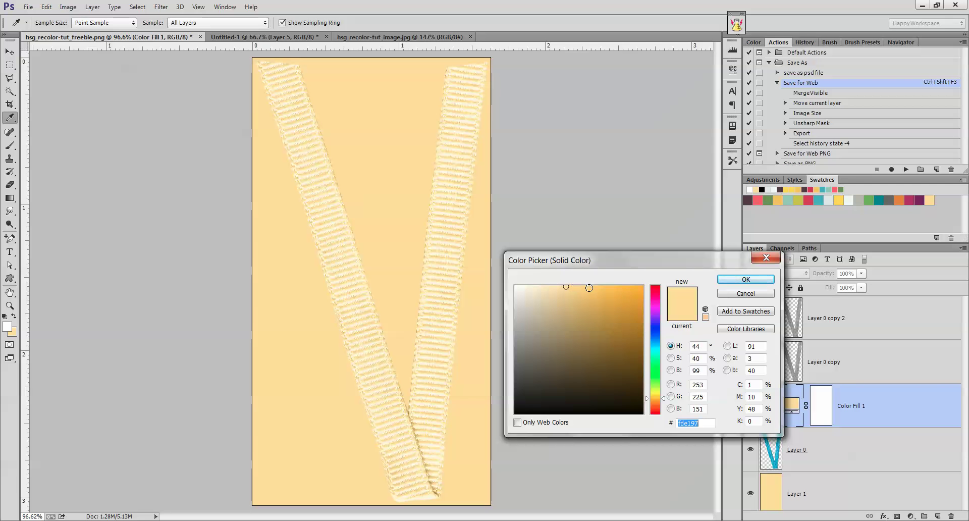
{"action": "left_click", "coordinate": [589, 288]}
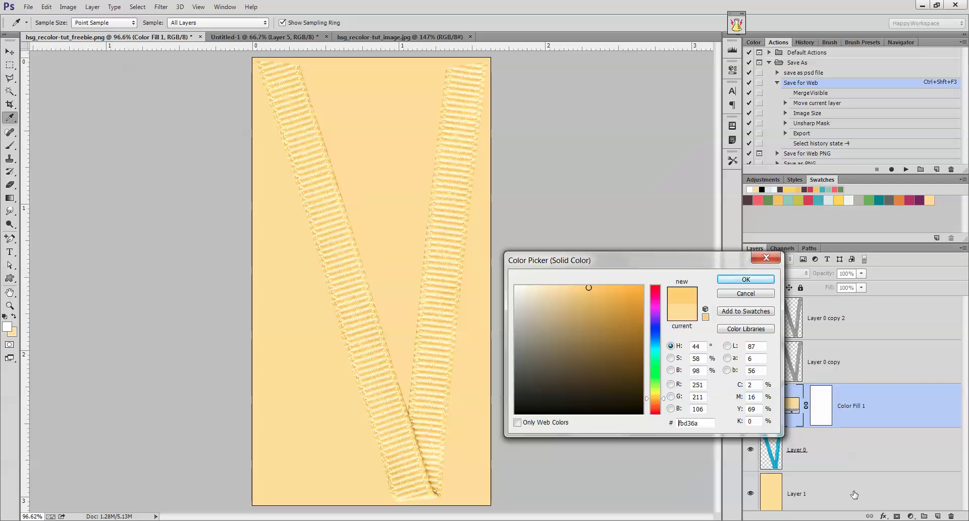
{"action": "mouse_move", "coordinate": [588, 287]}
{"action": "left_mouse_down"}
{"action": "mouse_move", "coordinate": [610, 288]}
{"action": "mouse_move", "coordinate": [575, 287]}
{"action": "mouse_move", "coordinate": [594, 286]}
{"action": "left_mouse_up"}
{"action": "left_click", "coordinate": [745, 280]}
{"action": "key", "text": "z"}
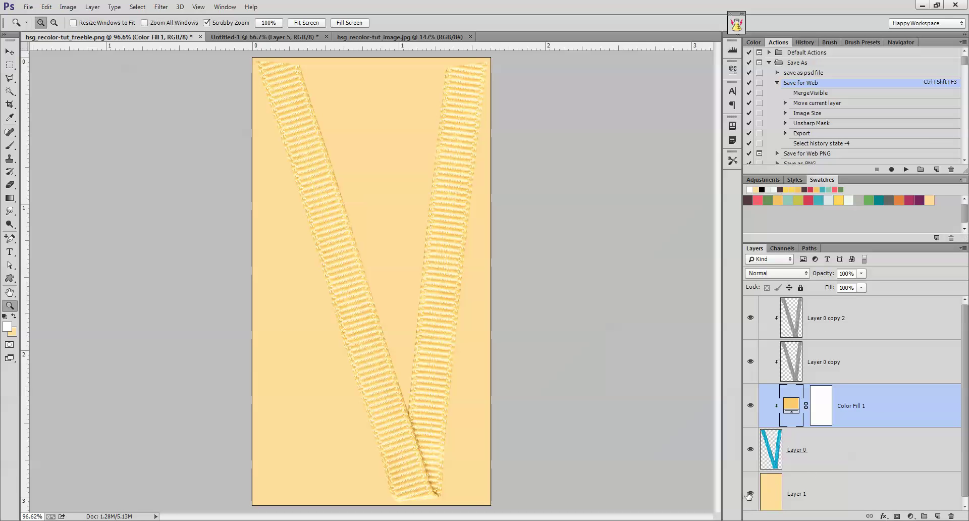
Hide Layer 1, duplicate Layer 0 copy 2, and set the copy to Overlay at 31% opacity.
{"action": "left_click", "coordinate": [750, 493]}
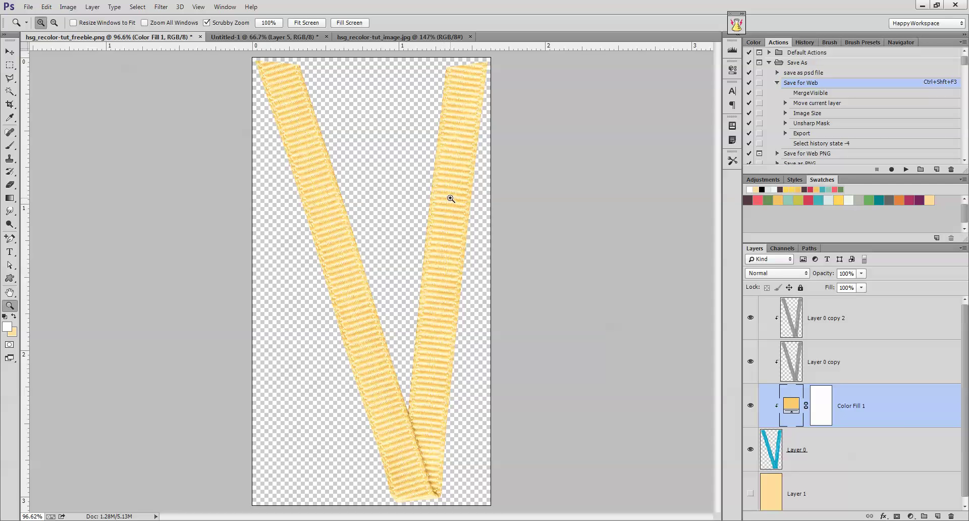
{"action": "left_click", "coordinate": [839, 324]}
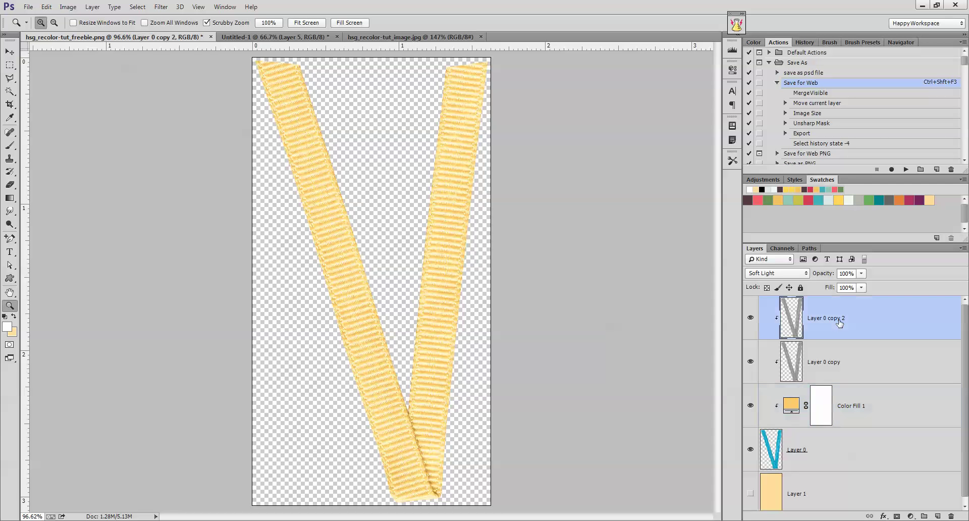
{"action": "key", "text": "ctrl+j"}
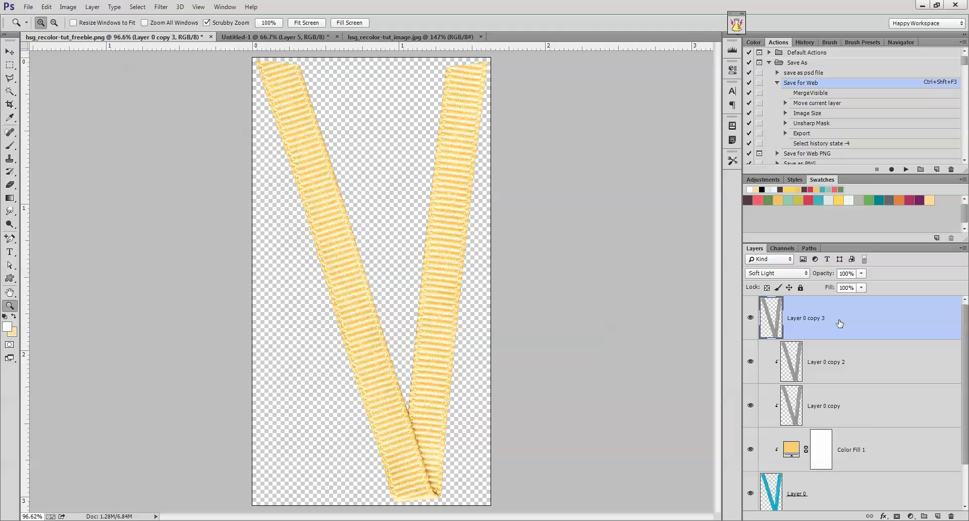
{"action": "left_click", "coordinate": [799, 274]}
{"action": "left_click", "coordinate": [804, 157]}
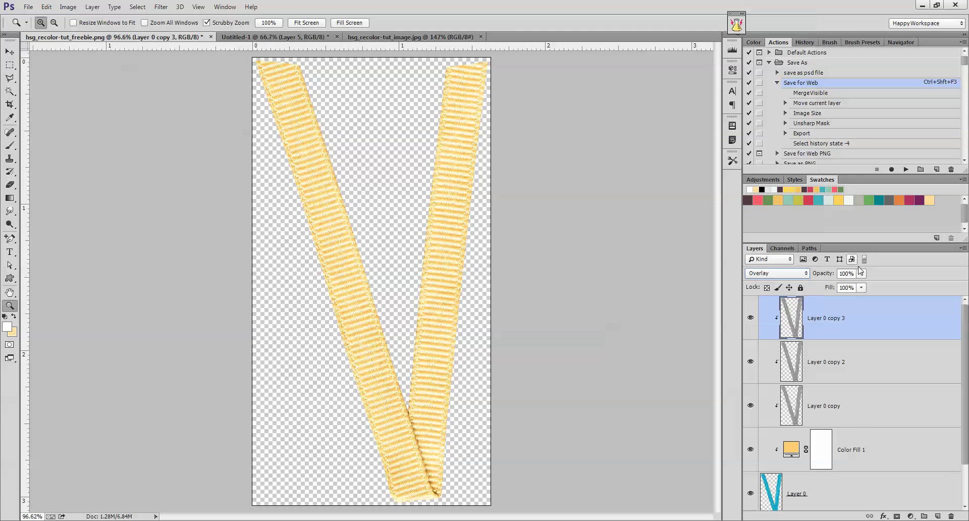
{"action": "left_click_drag", "start_coordinate": [860, 273], "coordinate": [827, 288]}
{"action": "left_click", "coordinate": [835, 328]}
Add an empty Layer 2 above Color Fill 1 and set the foreground colour to muted dark maroon.
{"action": "left_click", "coordinate": [838, 465]}
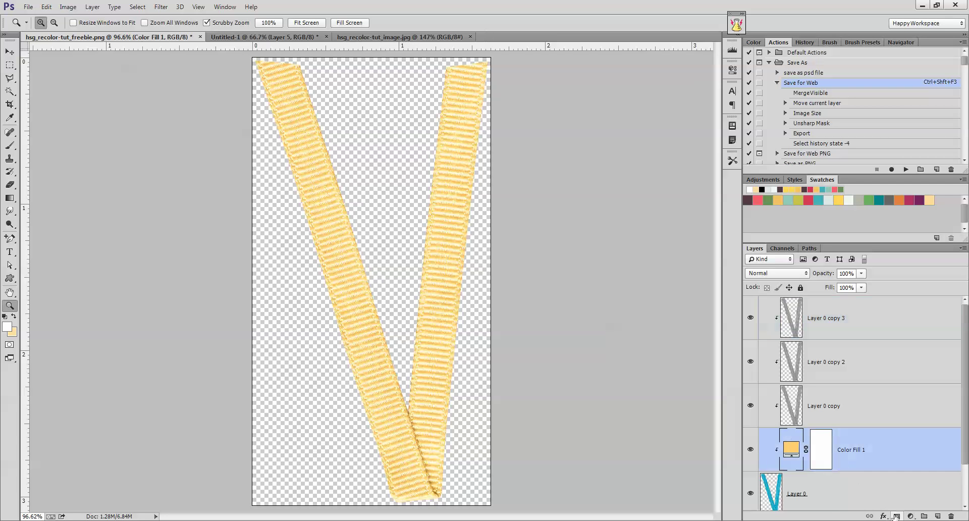
{"action": "left_click", "coordinate": [934, 517]}
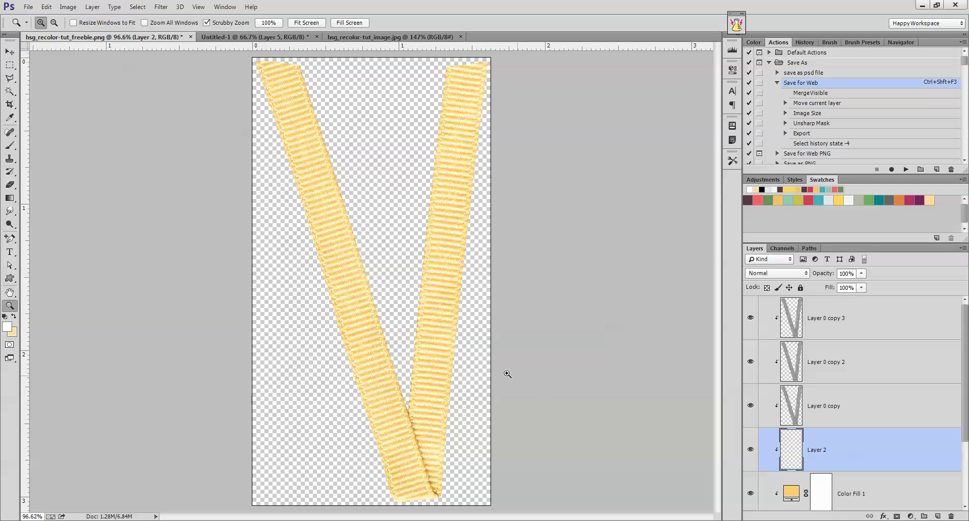
{"action": "left_click", "coordinate": [748, 199]}
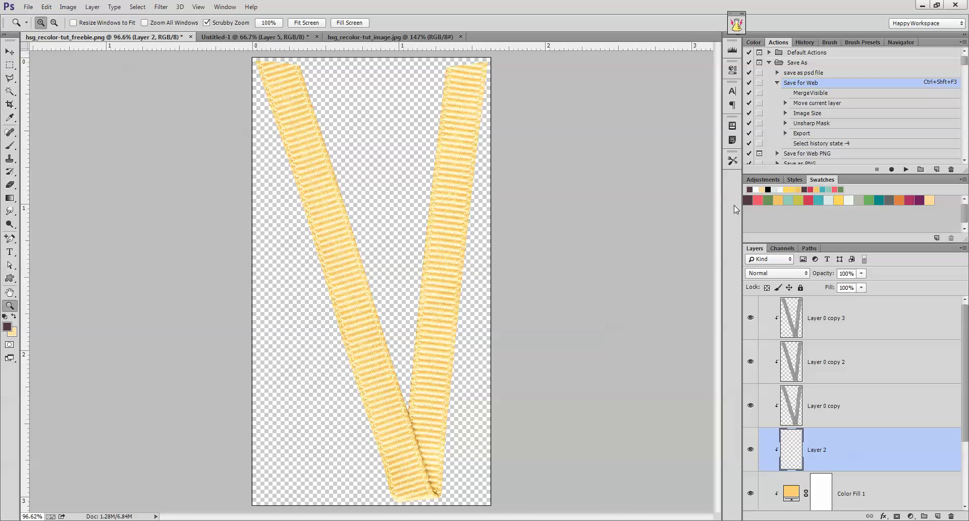
{"action": "left_click", "coordinate": [8, 327]}
{"action": "left_click", "coordinate": [550, 372]}
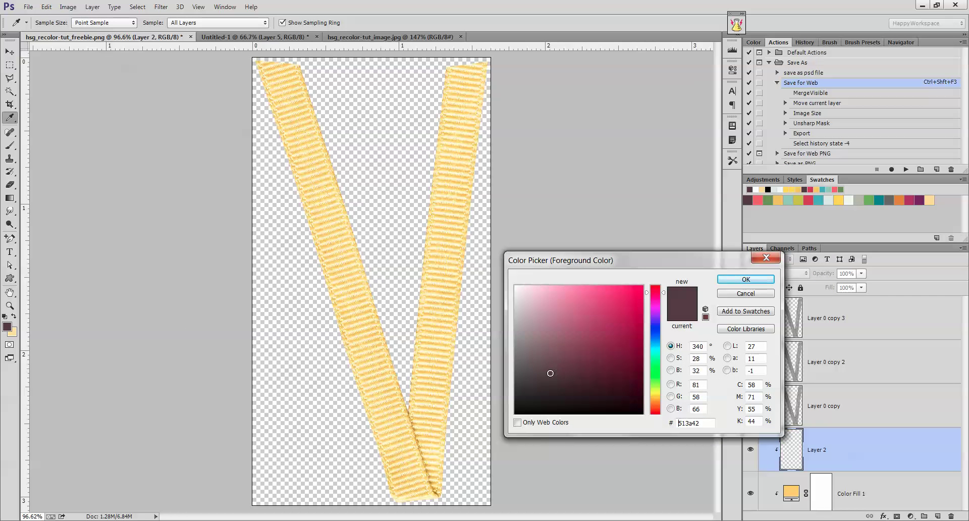
{"action": "left_click", "coordinate": [746, 279]}
{"action": "key", "text": "z"}
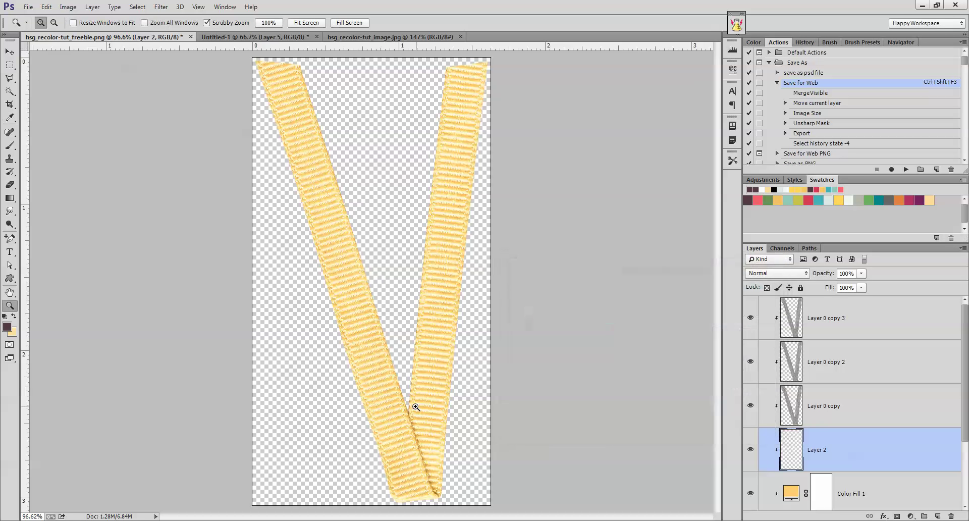
Switch to the Brush tool and choose a soft round brush preset.
{"action": "left_click", "coordinate": [10, 145]}
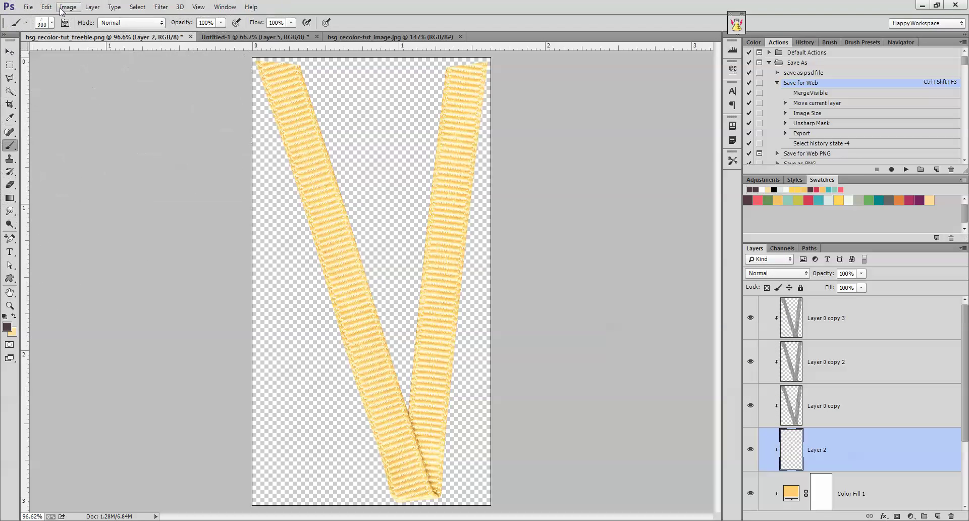
{"action": "left_click", "coordinate": [52, 23]}
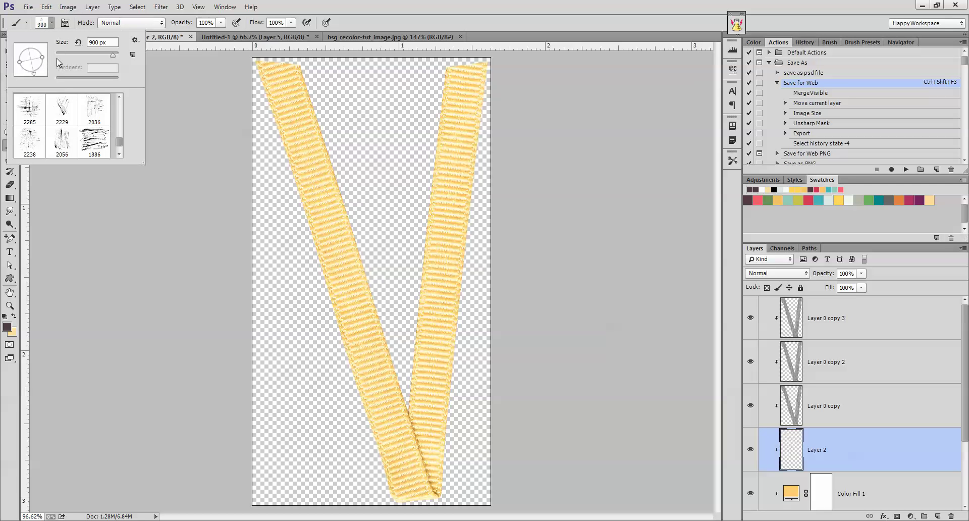
{"action": "scroll", "coordinate": [121, 113], "scroll_direction": "up", "scroll_amount": 3}
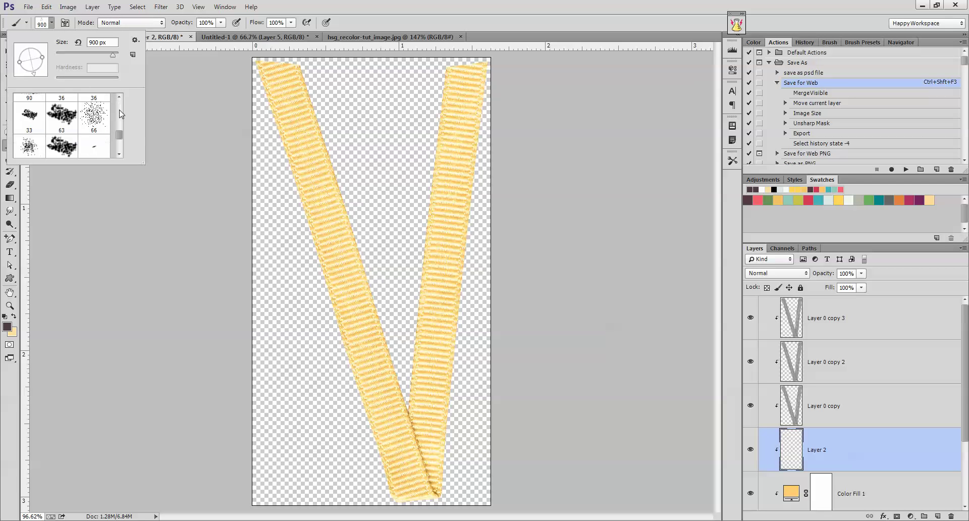
{"action": "left_click_drag", "start_coordinate": [120, 132], "coordinate": [122, 101]}
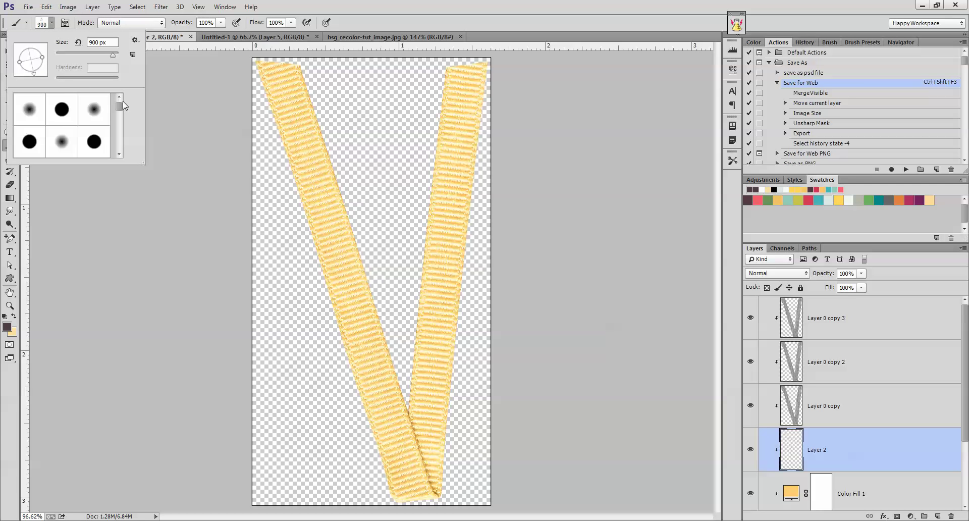
{"action": "left_click", "coordinate": [29, 109]}
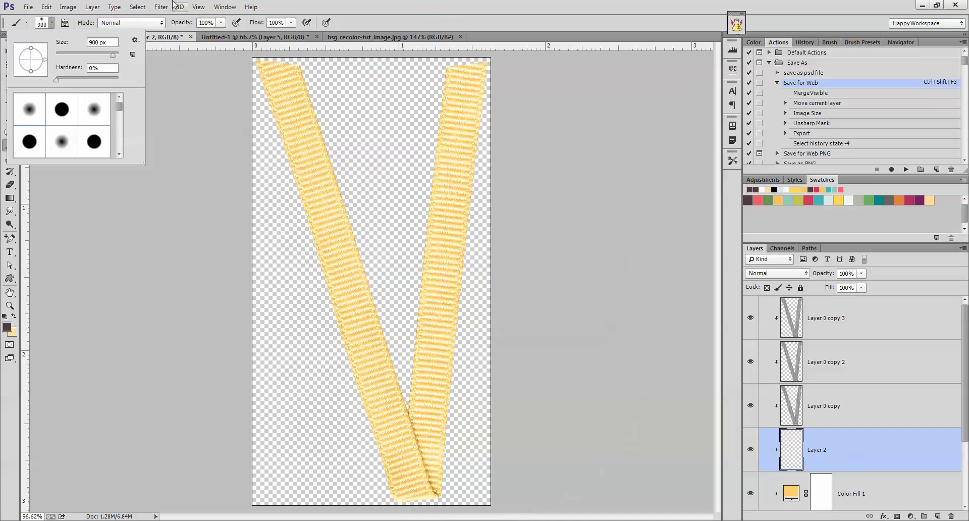
{"action": "left_click", "coordinate": [319, 1]}
Paint a small dark stroke at the V's inner bottom and fade Layer 2 to 12% opacity.
{"action": "key", "text": "bracketleft"}
{"action": "key", "text": "bracketleft"}
{"action": "key", "text": "bracketleft"}
{"action": "key", "text": "bracketleft"}
{"action": "key", "text": "bracketleft"}
{"action": "key", "text": "bracketleft"}
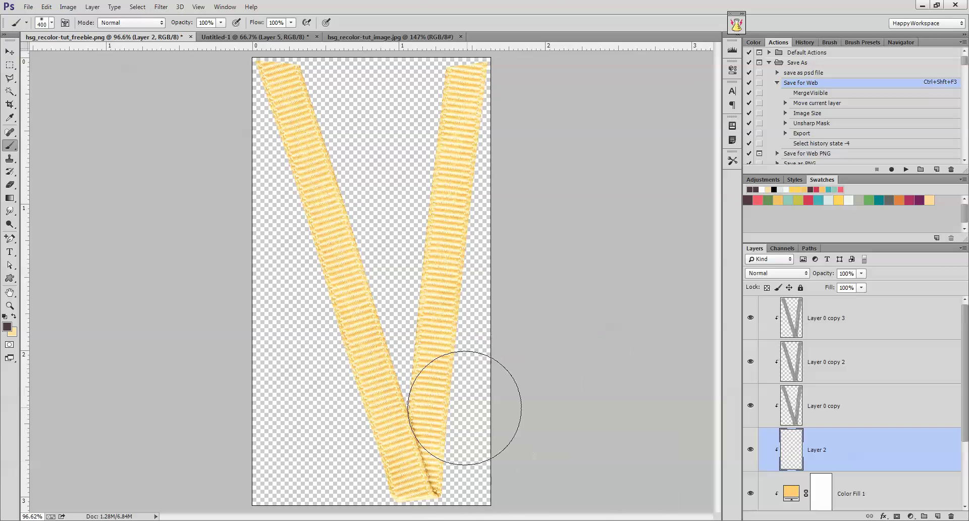
{"action": "key", "text": "bracketleft"}
{"action": "key", "text": "bracketleft"}
{"action": "key", "text": "bracketleft"}
{"action": "key", "text": "bracketleft"}
{"action": "key", "text": "bracketleft"}
{"action": "key", "text": "bracketleft"}
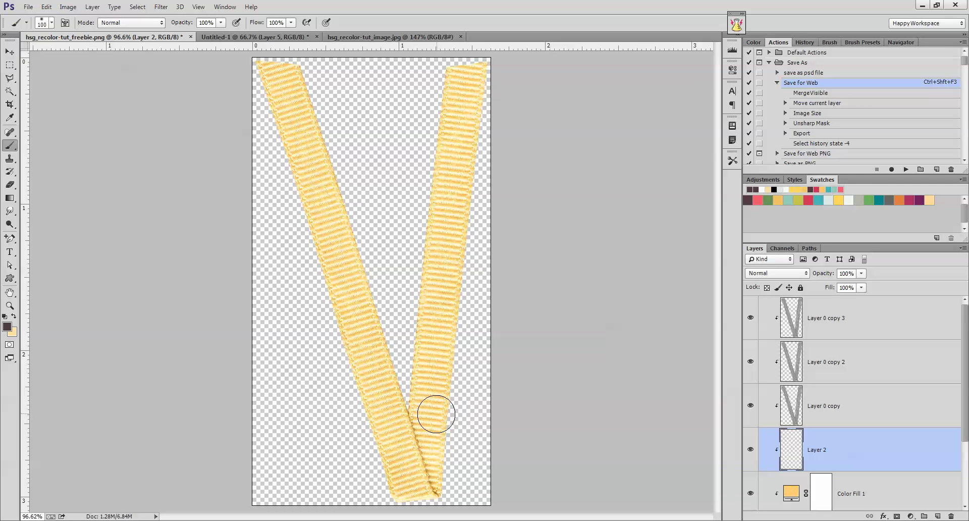
{"action": "key", "text": "bracketleft"}
{"action": "key", "text": "bracketleft"}
{"action": "key", "text": "bracketleft"}
{"action": "key", "text": "bracketleft"}
{"action": "key", "text": "bracketleft"}
{"action": "key", "text": "bracketleft"}
{"action": "key", "text": "bracketleft"}
{"action": "key", "text": "bracketleft"}
{"action": "key", "text": "bracketleft"}
{"action": "left_click_drag", "start_coordinate": [412, 421], "coordinate": [438, 496]}
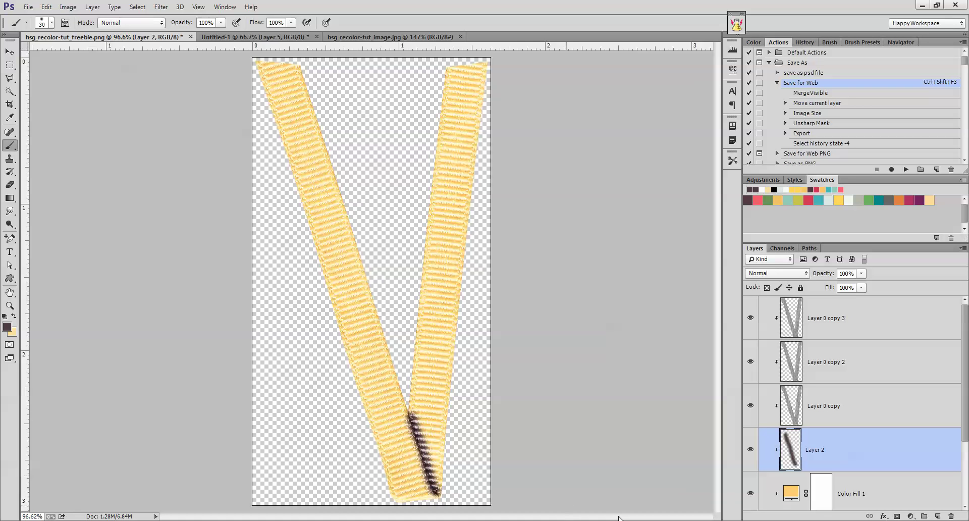
{"action": "left_click", "coordinate": [861, 273]}
{"action": "left_click_drag", "start_coordinate": [863, 286], "coordinate": [816, 283]}
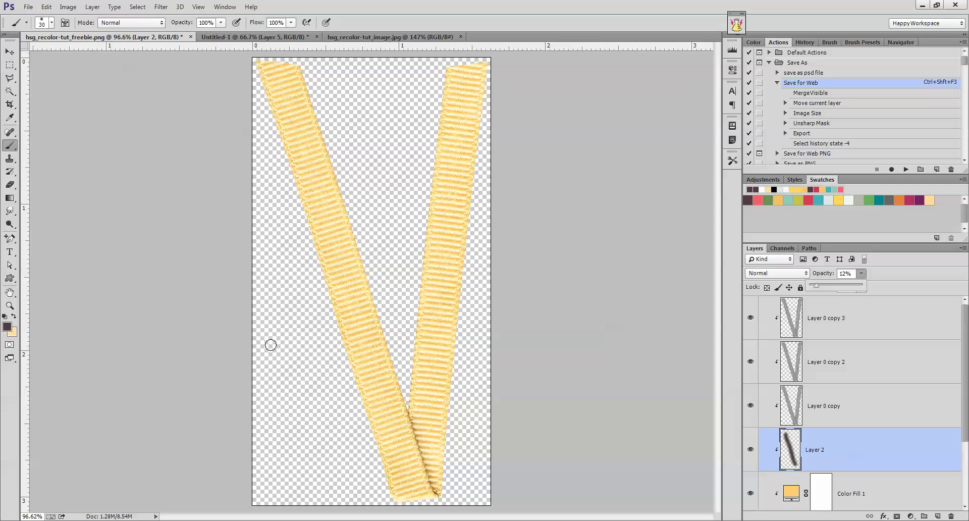
{"action": "key", "text": "l"}
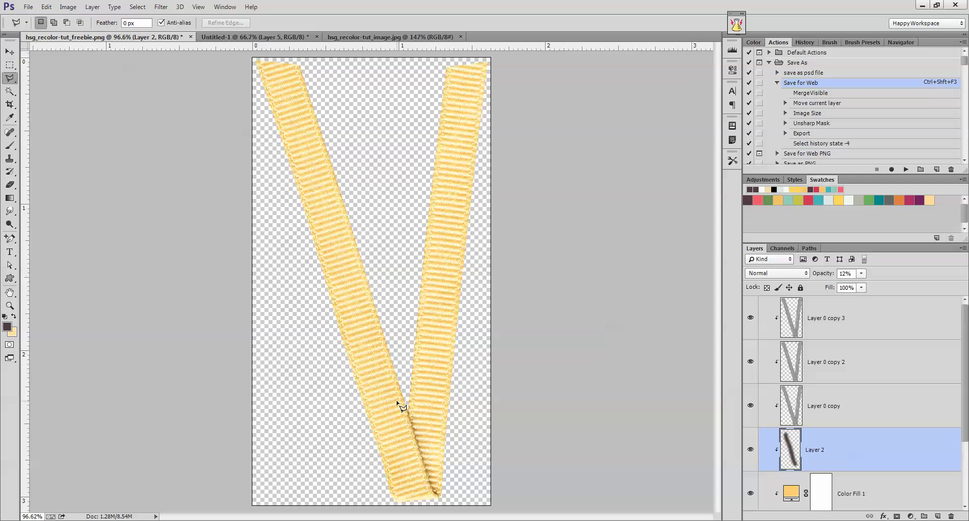
{"action": "key", "text": "ctrl+1"}
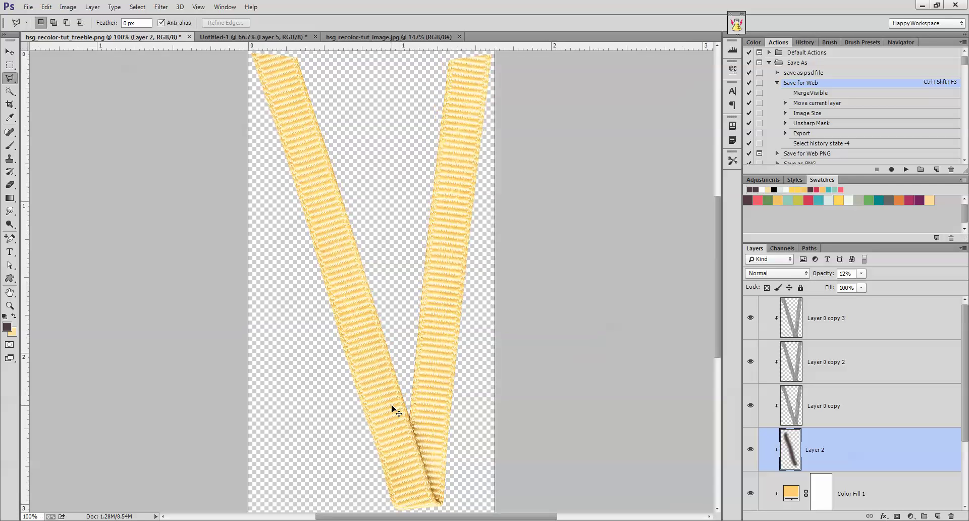
{"action": "key", "text": "ctrl+plus"}
{"action": "scroll", "coordinate": [459, 422], "scroll_direction": "down", "scroll_amount": 5}
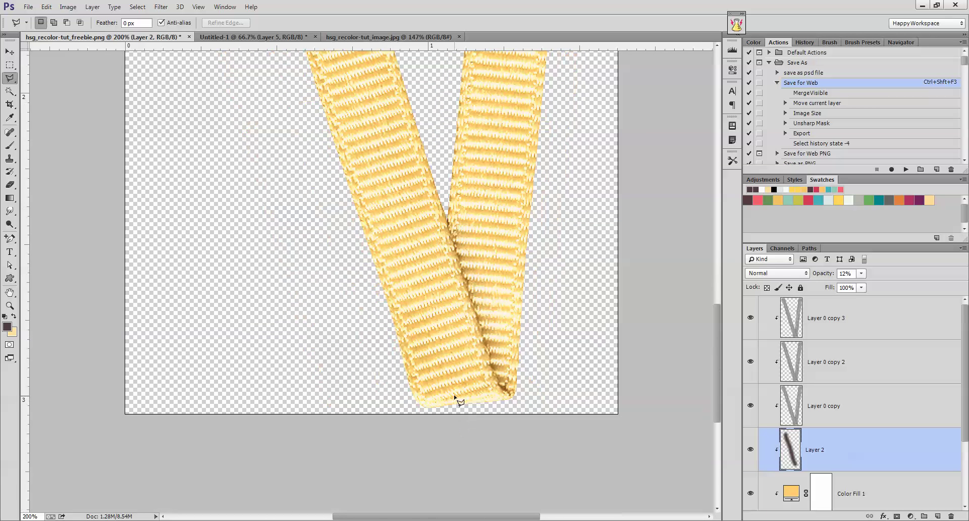
{"action": "left_click", "coordinate": [442, 208]}
{"action": "left_click", "coordinate": [516, 403]}
{"action": "left_click", "coordinate": [493, 404]}
{"action": "left_click", "coordinate": [475, 397]}
{"action": "left_click", "coordinate": [430, 344]}
{"action": "double_click", "coordinate": [420, 213]}
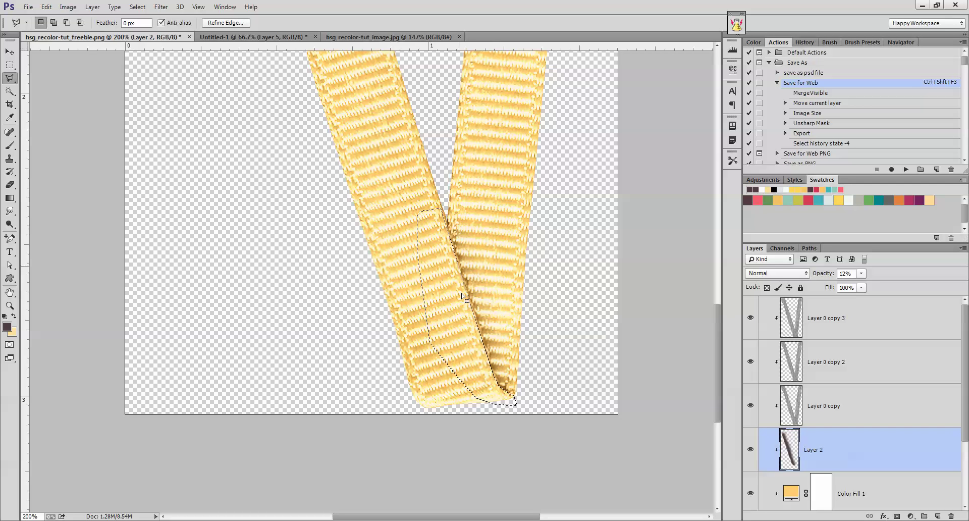
{"action": "key", "text": "ctrl+d"}
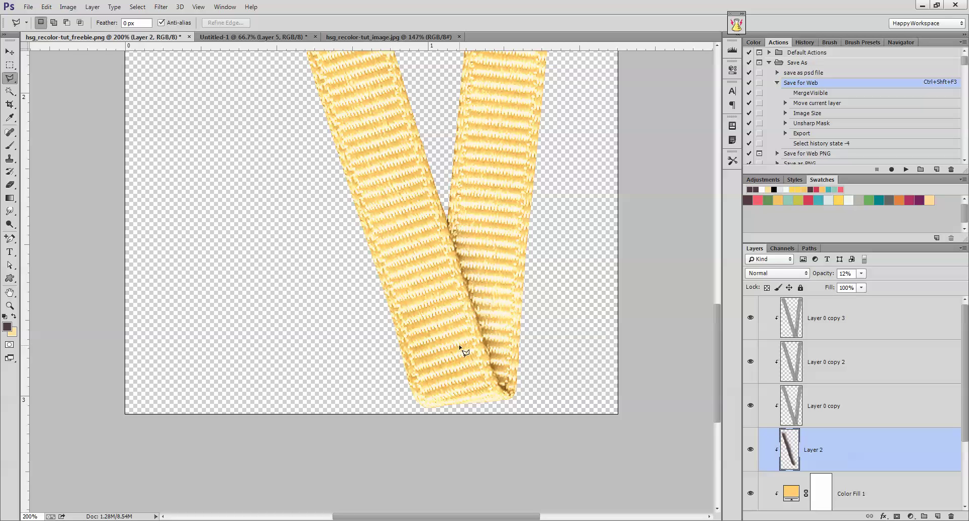
{"action": "key", "text": "ctrl+0"}
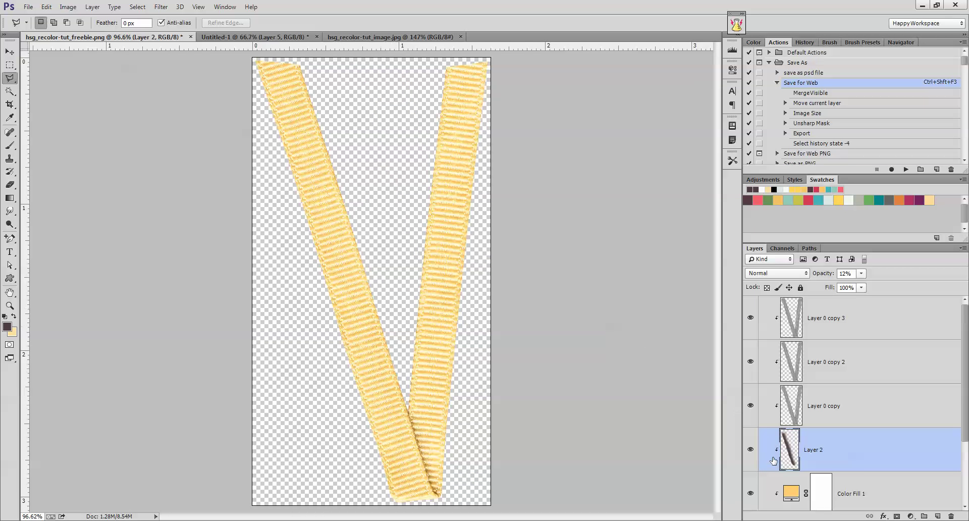
Add a new Layer 3 and select the 2056 grunge brush preset.
{"action": "left_click", "coordinate": [937, 516]}
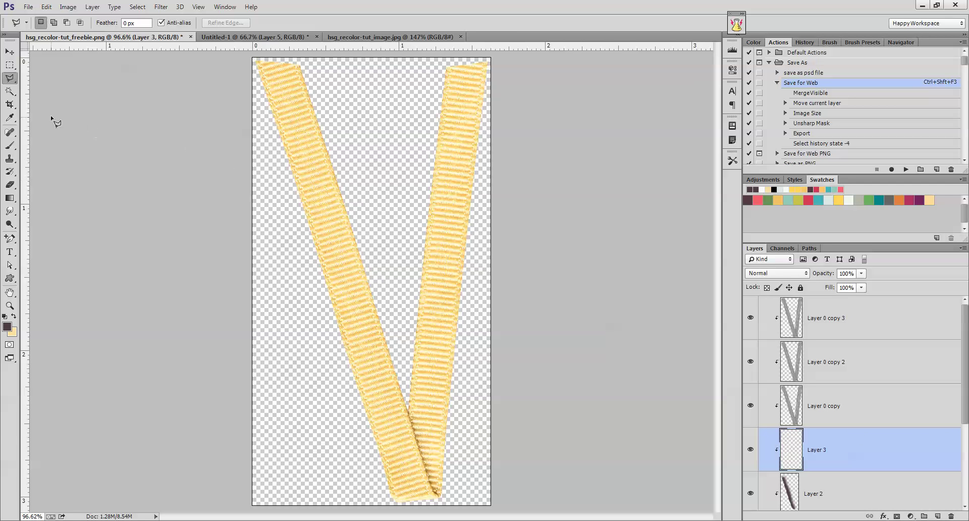
{"action": "key", "text": "v"}
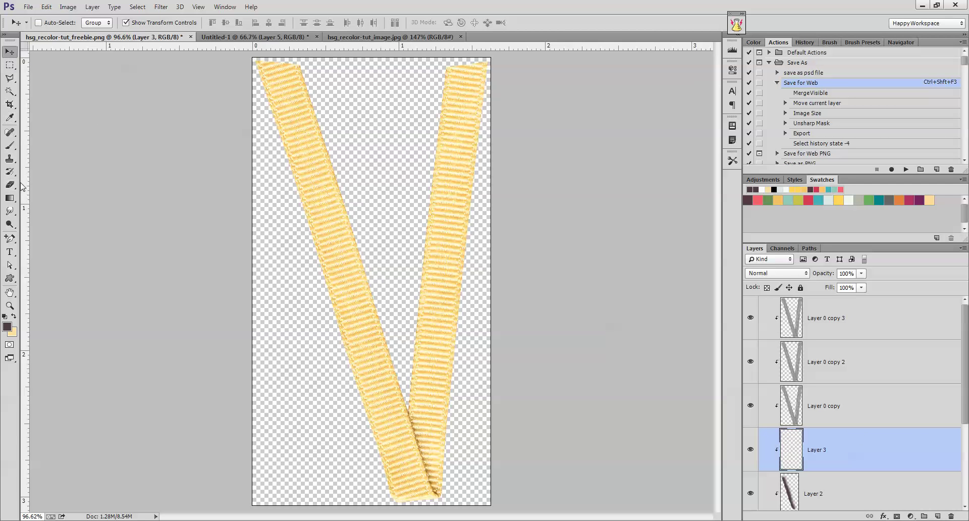
{"action": "key", "text": "b"}
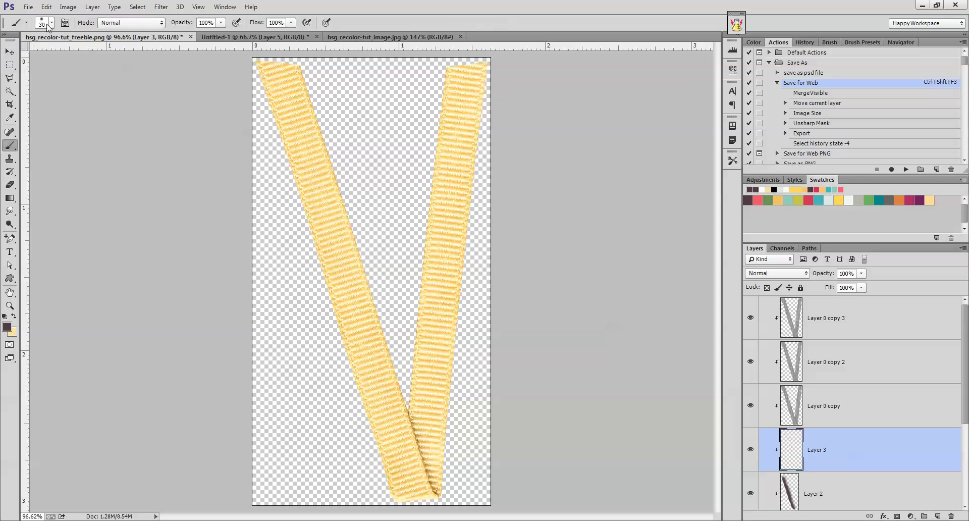
{"action": "left_click", "coordinate": [51, 23]}
{"action": "left_click_drag", "start_coordinate": [119, 107], "coordinate": [121, 150]}
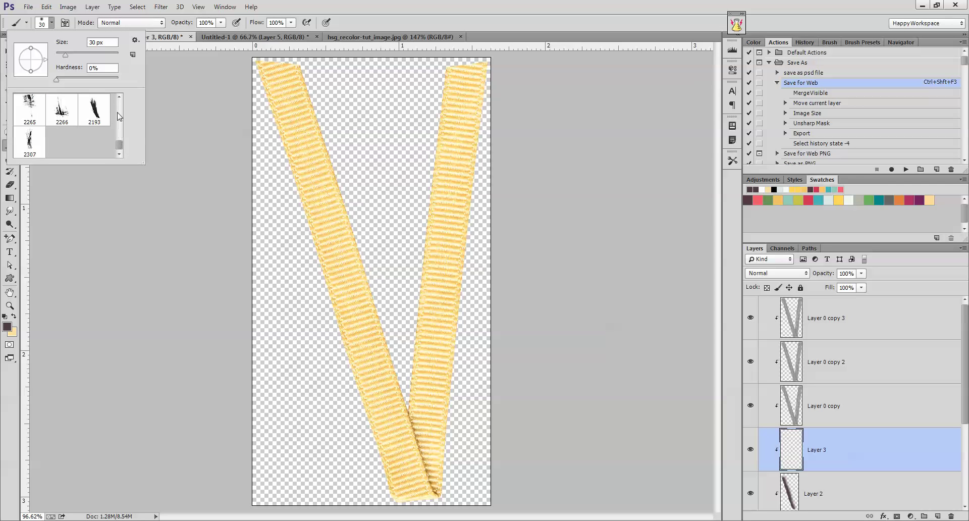
{"action": "left_click", "coordinate": [119, 97]}
{"action": "left_click", "coordinate": [119, 96]}
{"action": "left_click", "coordinate": [120, 97]}
{"action": "left_click", "coordinate": [120, 97]}
{"action": "left_click", "coordinate": [119, 97]}
{"action": "left_click", "coordinate": [120, 97]}
{"action": "left_click", "coordinate": [120, 97]}
{"action": "left_click", "coordinate": [120, 97]}
{"action": "left_click", "coordinate": [120, 97]}
{"action": "left_click", "coordinate": [120, 97]}
{"action": "left_click", "coordinate": [120, 97]}
{"action": "left_click", "coordinate": [119, 156]}
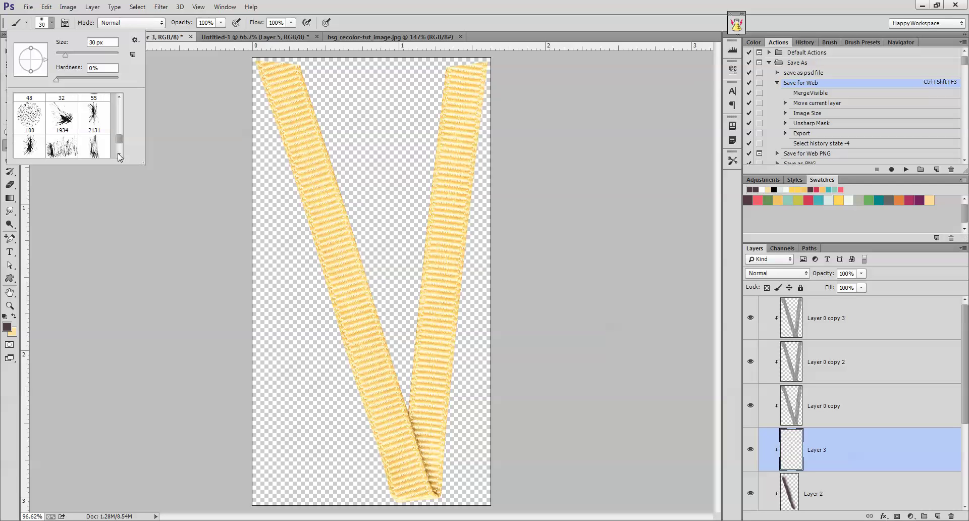
{"action": "left_click", "coordinate": [119, 156]}
{"action": "left_click", "coordinate": [120, 155]}
{"action": "left_click", "coordinate": [119, 156]}
{"action": "left_click", "coordinate": [119, 156]}
{"action": "left_click", "coordinate": [119, 156]}
{"action": "left_click", "coordinate": [120, 156]}
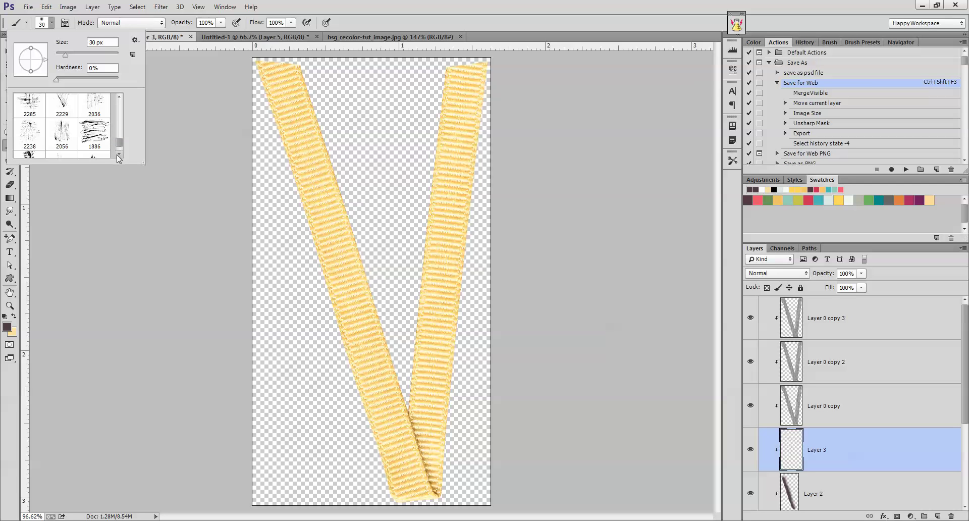
{"action": "left_click", "coordinate": [119, 156]}
{"action": "left_click", "coordinate": [75, 132]}
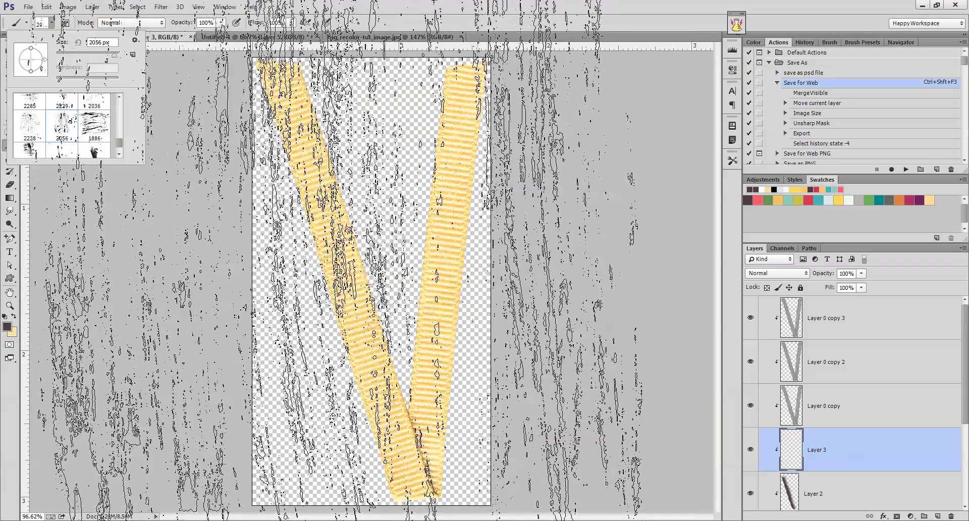
{"action": "key", "text": "Return"}
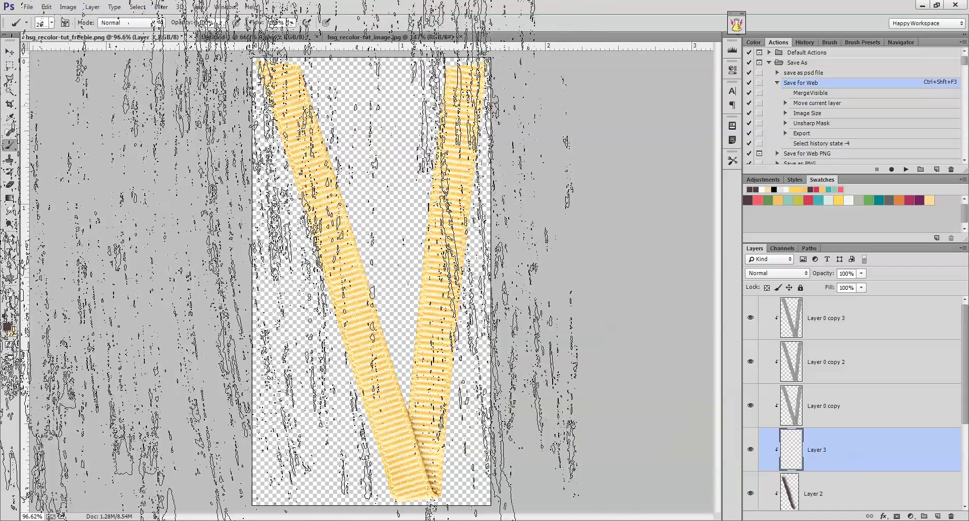
Set the grunge brush to 700 px, rotate its tip, and stamp the left strand's top, middle and tip.
{"action": "key", "text": "bracketleft"}
{"action": "key", "text": "bracketleft"}
{"action": "key", "text": "bracketleft"}
{"action": "key", "text": "bracketleft"}
{"action": "key", "text": "bracketleft"}
{"action": "key", "text": "bracketleft"}
{"action": "key", "text": "bracketleft"}
{"action": "key", "text": "bracketleft"}
{"action": "key", "text": "bracketleft"}
{"action": "key", "text": "bracketleft"}
{"action": "key", "text": "bracketleft"}
{"action": "key", "text": "bracketleft"}
{"action": "key", "text": "bracketleft"}
{"action": "key", "text": "bracketleft"}
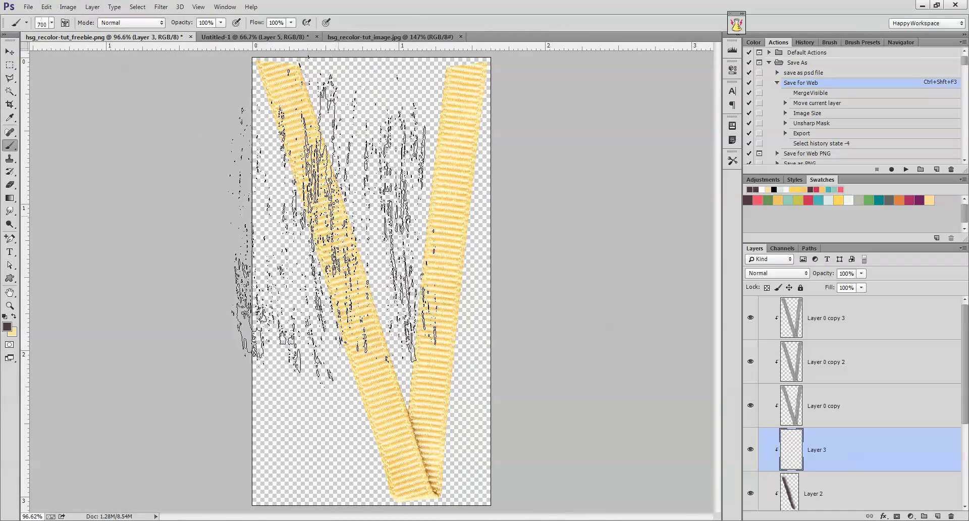
{"action": "right_click", "coordinate": [364, 251]}
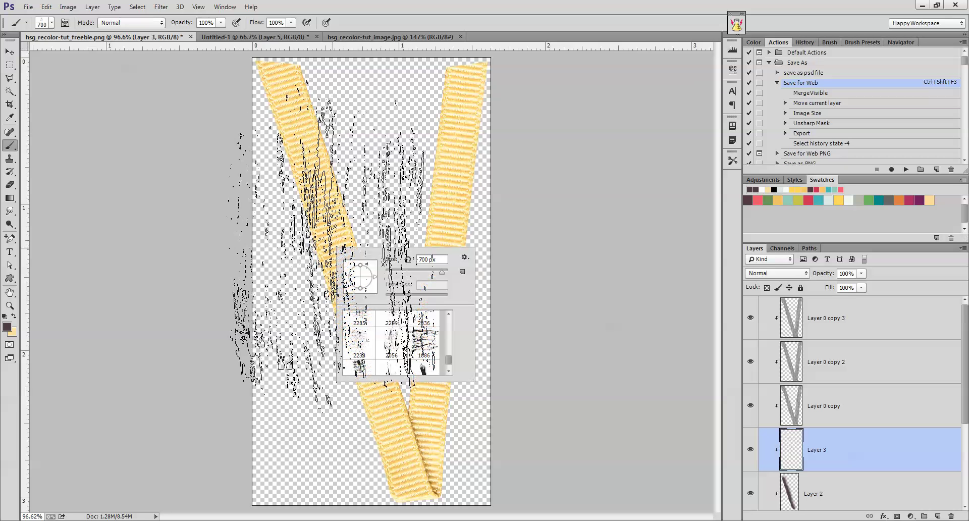
{"action": "left_click_drag", "start_coordinate": [376, 281], "coordinate": [367, 294]}
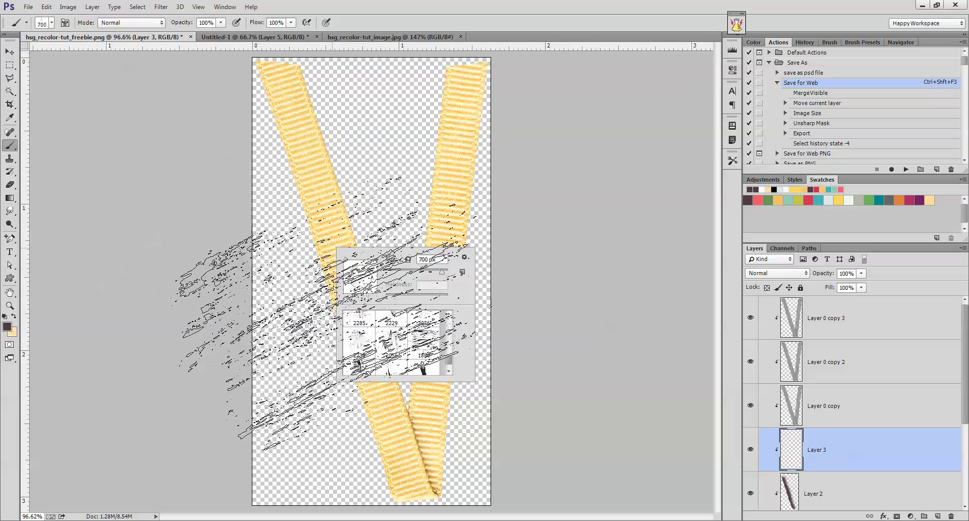
{"action": "left_click_drag", "start_coordinate": [368, 294], "coordinate": [365, 296]}
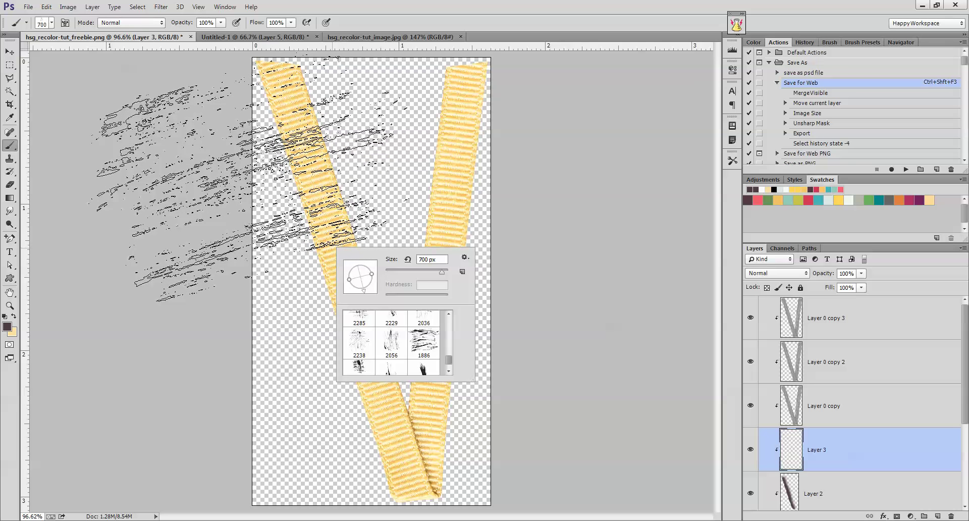
{"action": "left_click", "coordinate": [247, 177]}
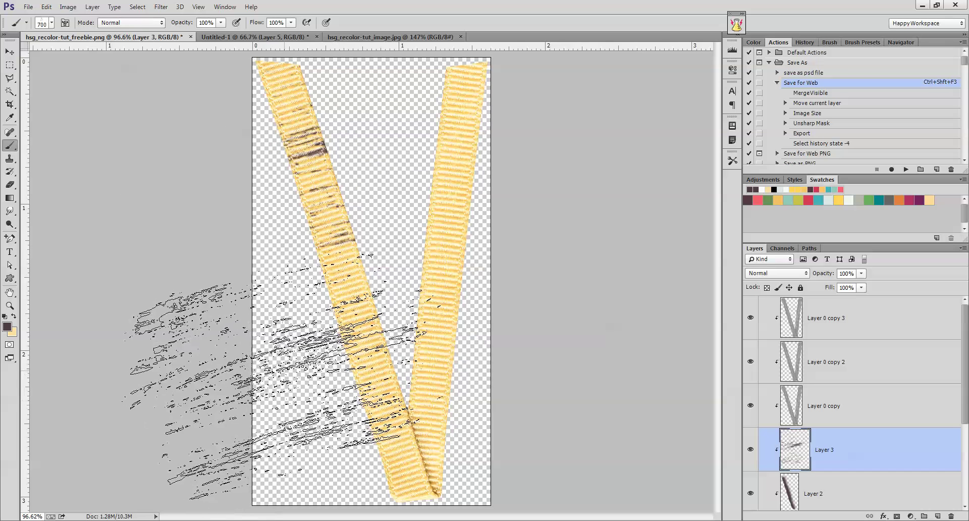
{"action": "left_click", "coordinate": [282, 381]}
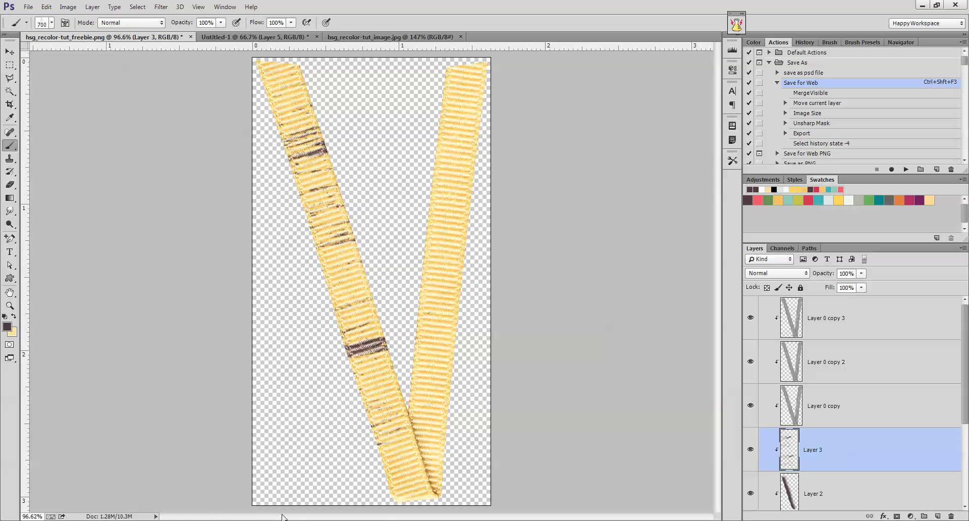
{"action": "left_click", "coordinate": [282, 444]}
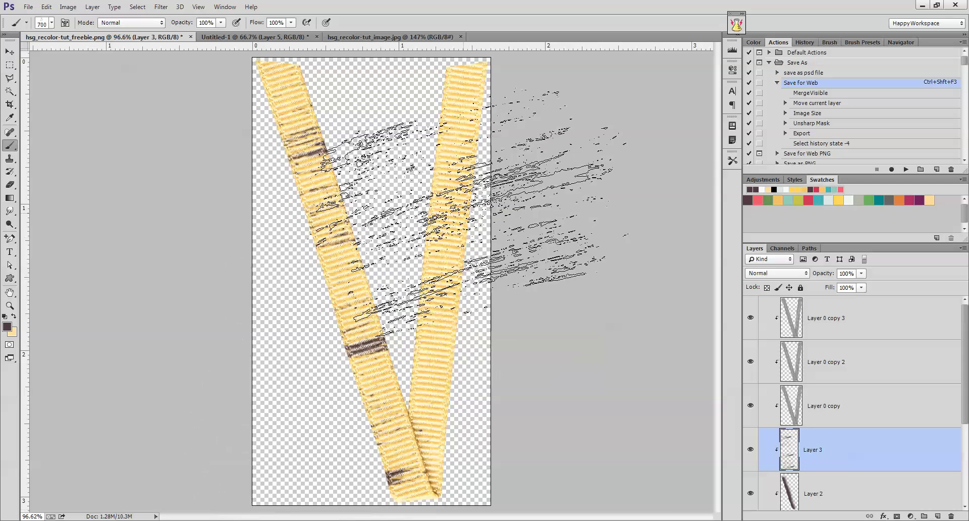
Re-angle the grunge brush tip and stamp scratches at the top and lower part of the right strap.
{"action": "right_click", "coordinate": [445, 246]}
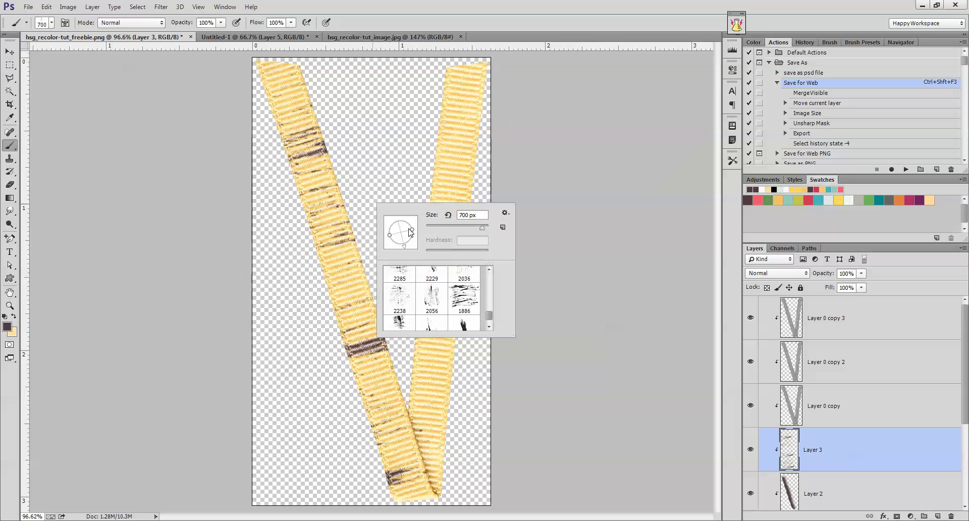
{"action": "left_click_drag", "start_coordinate": [405, 252], "coordinate": [398, 247]}
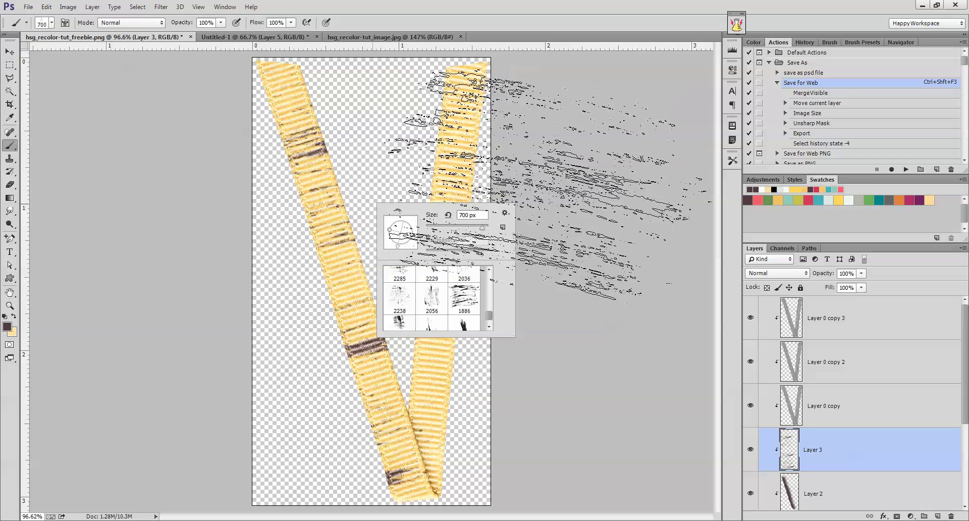
{"action": "left_click", "coordinate": [552, 184]}
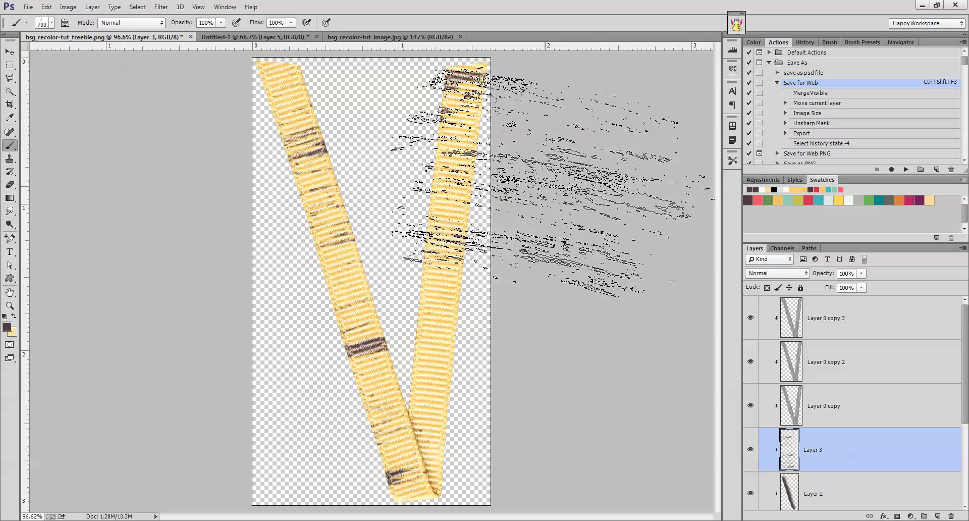
{"action": "left_click", "coordinate": [585, 318]}
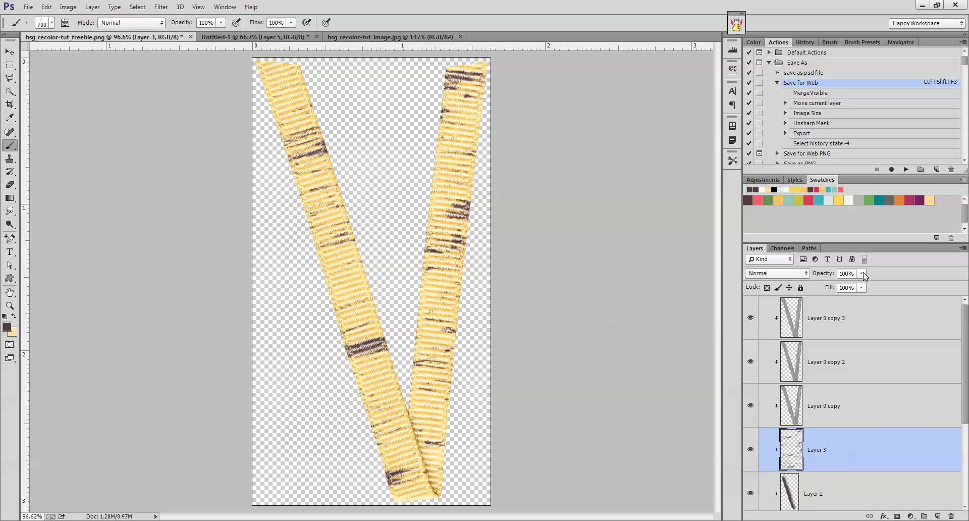
Lower Layer 3's opacity to 8% and toggle its visibility to compare the effect.
{"action": "left_click_drag", "start_coordinate": [864, 276], "coordinate": [816, 288]}
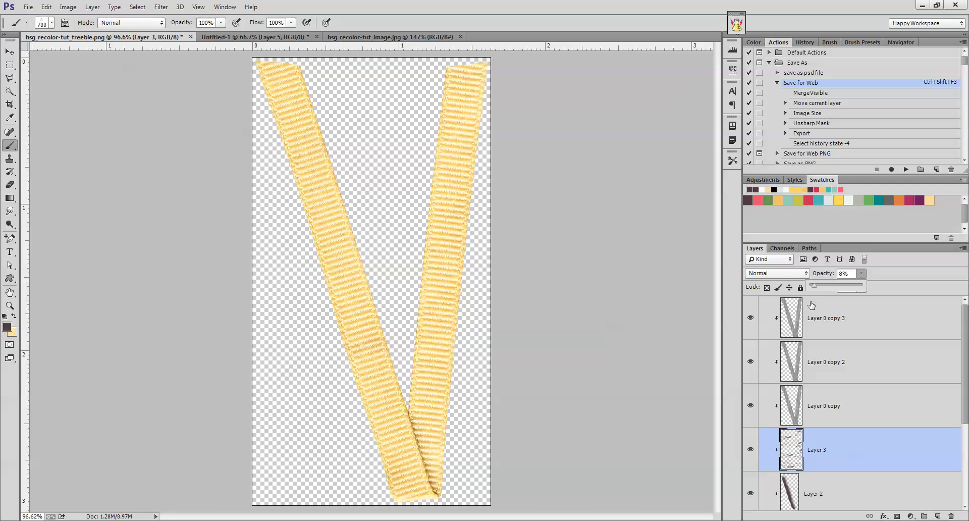
{"action": "left_click", "coordinate": [750, 450]}
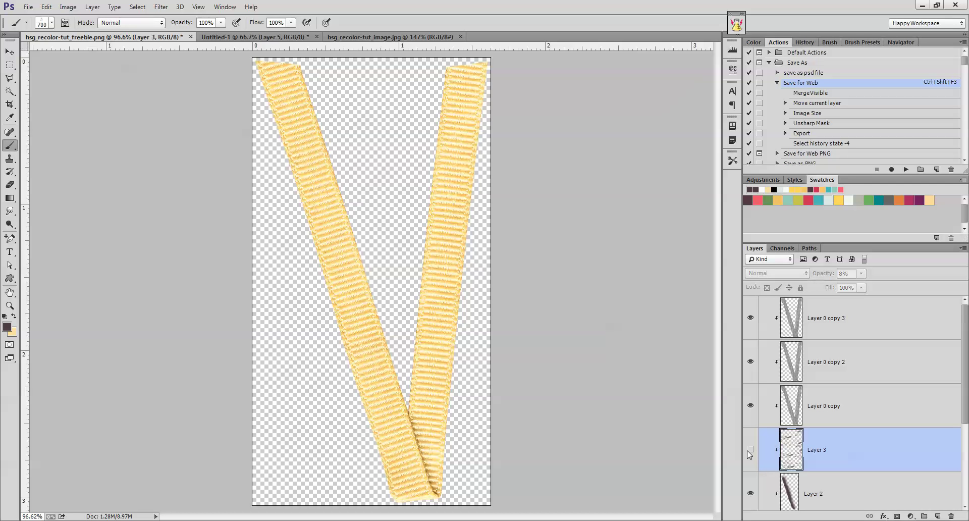
{"action": "left_click", "coordinate": [750, 449]}
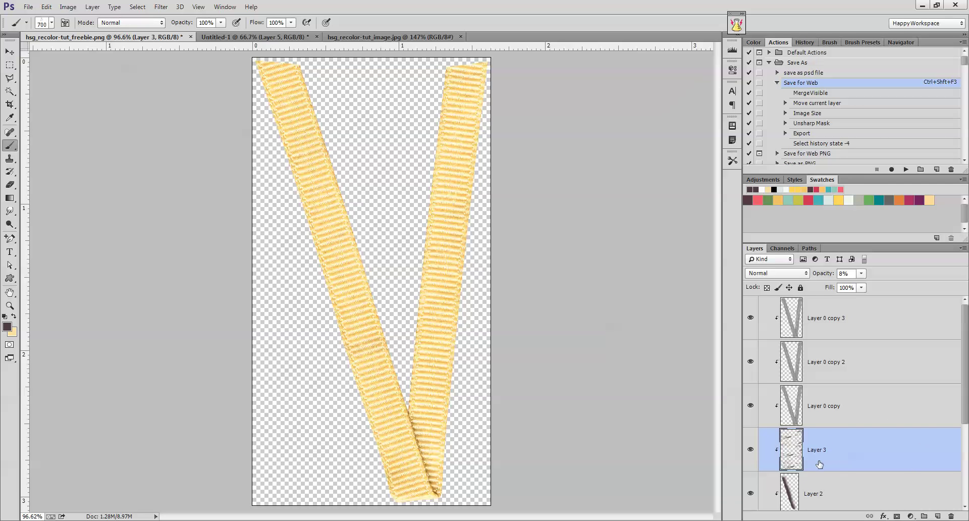
{"action": "left_click_drag", "start_coordinate": [785, 457], "coordinate": [861, 372]}
Show Layer 1 and set Color Fill 1 to a sampled golden swatch.
{"action": "scroll", "coordinate": [880, 447], "scroll_direction": "down", "scroll_amount": 3}
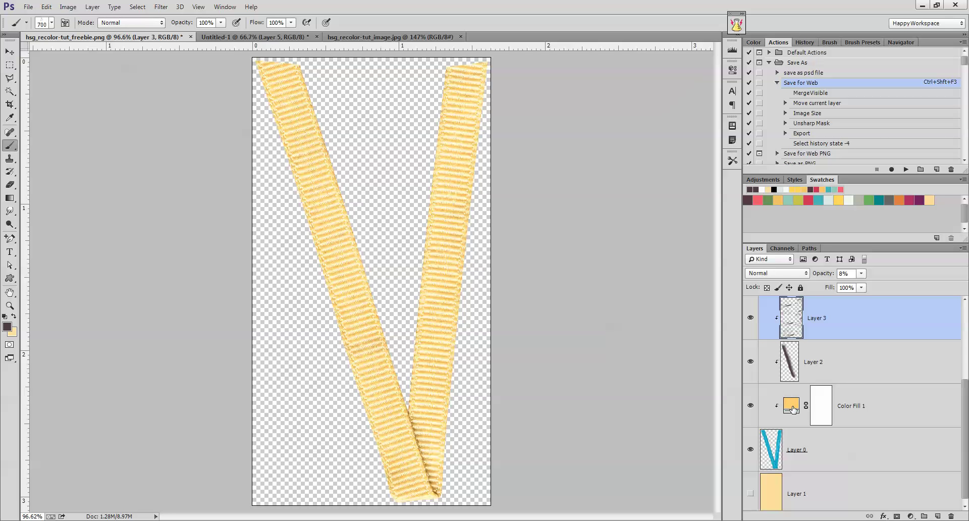
{"action": "left_click", "coordinate": [750, 493]}
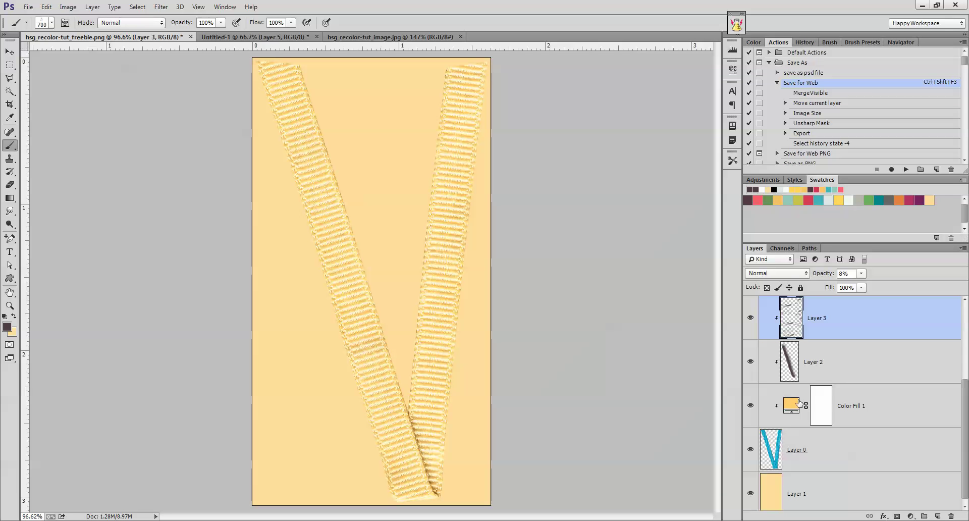
{"action": "double_click", "coordinate": [791, 404]}
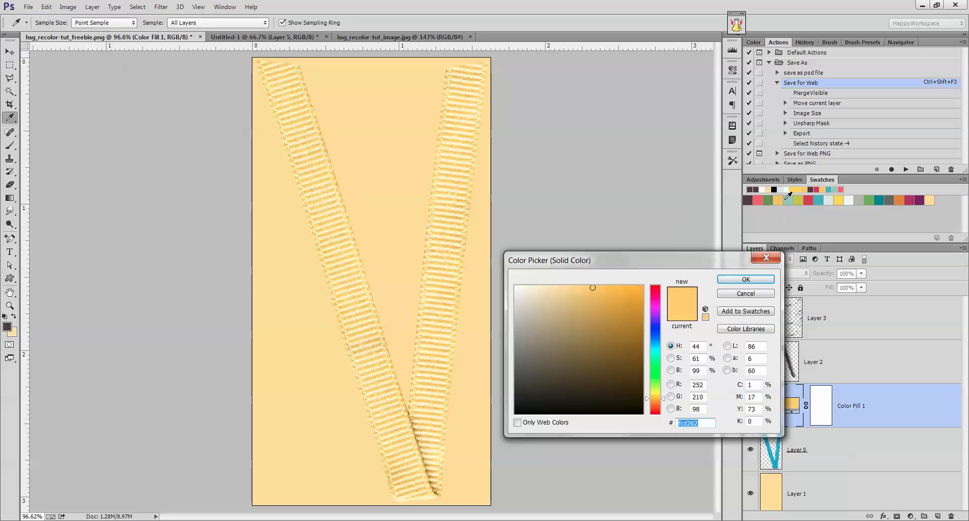
{"action": "left_click", "coordinate": [779, 200]}
{"action": "left_click", "coordinate": [745, 279]}
Fill Layer 1 with a darker orange as the backdrop.
{"action": "left_click", "coordinate": [795, 491]}
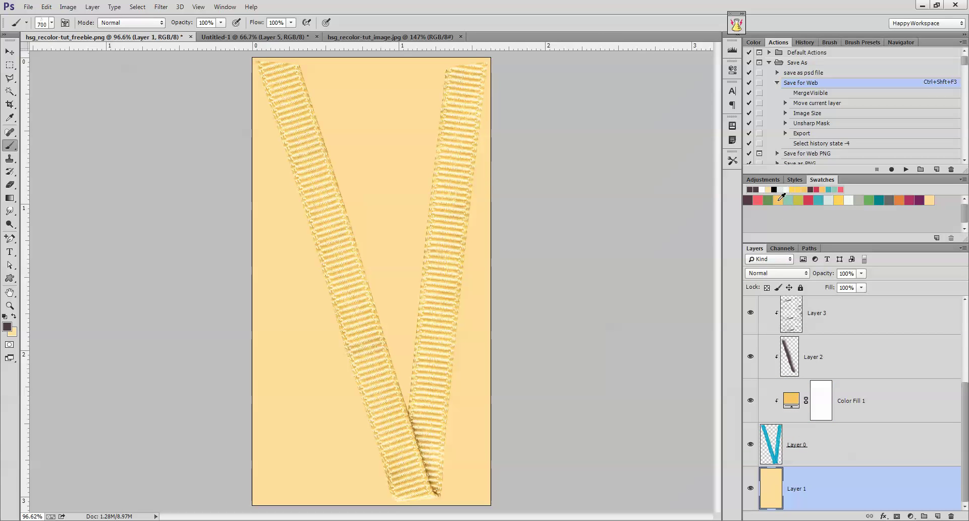
{"action": "left_click", "coordinate": [778, 200]}
{"action": "left_click", "coordinate": [777, 199]}
{"action": "key", "text": "alt+BackSpace"}
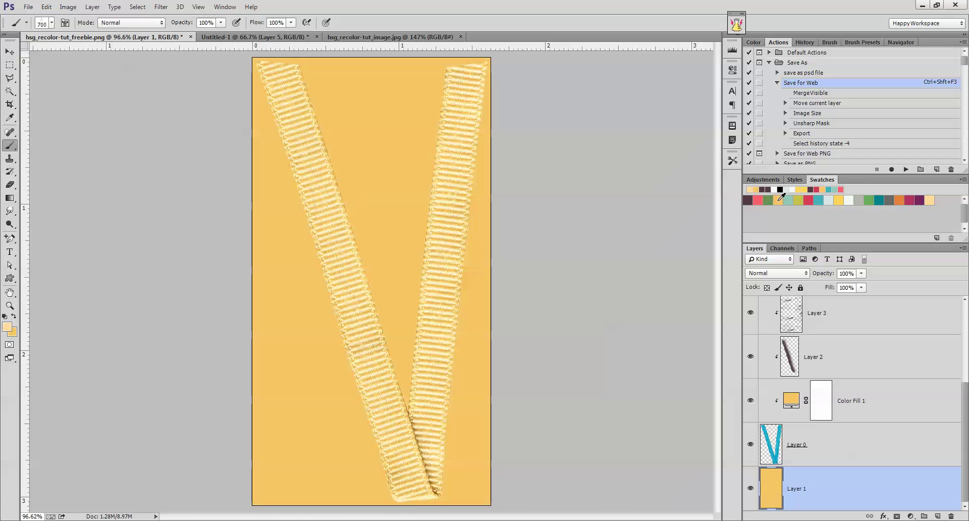
Deepen Color Fill 1 to a richer amber-gold, #ebb51d.
{"action": "double_click", "coordinate": [791, 400]}
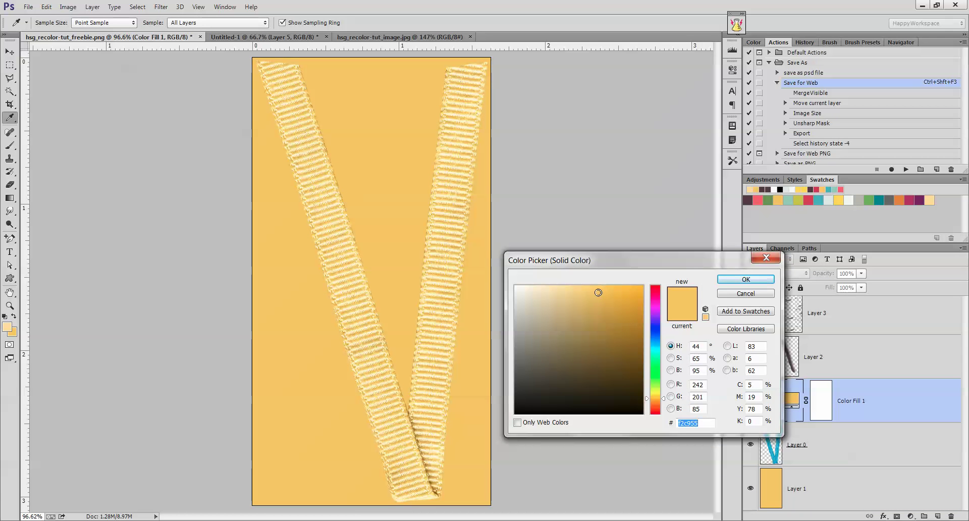
{"action": "left_click_drag", "start_coordinate": [598, 292], "coordinate": [628, 294]}
{"action": "left_click", "coordinate": [624, 295]}
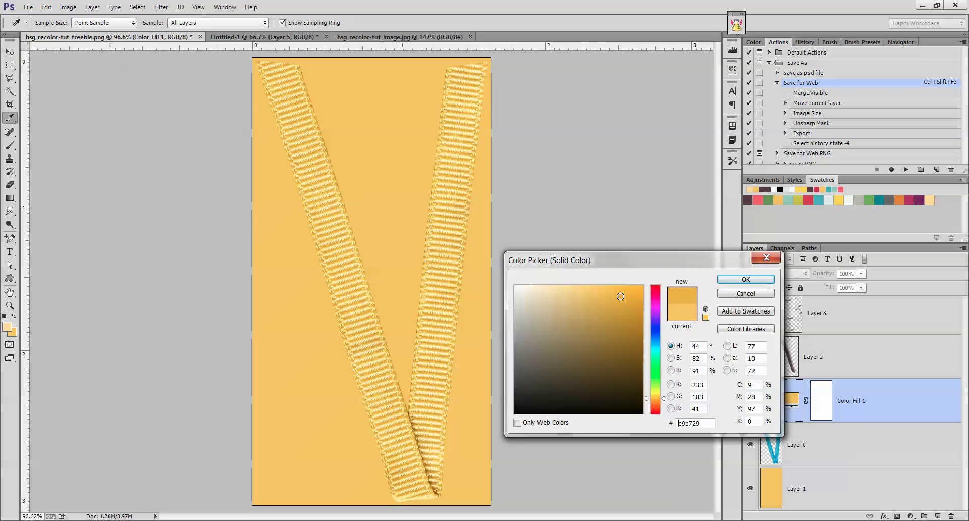
{"action": "left_click_drag", "start_coordinate": [626, 295], "coordinate": [626, 295]}
{"action": "left_click", "coordinate": [728, 282]}
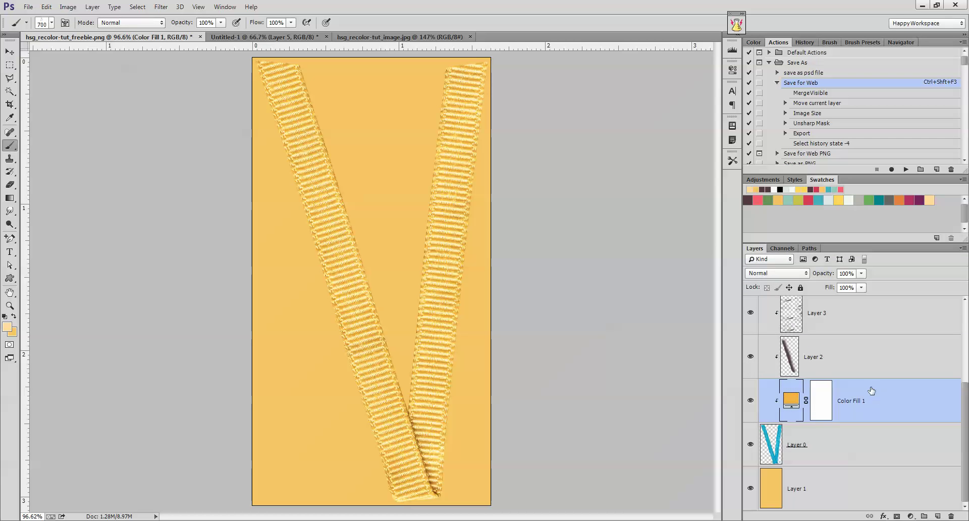
Select and hide Layer 0 copy 3.
{"action": "scroll", "coordinate": [873, 396], "scroll_direction": "up", "scroll_amount": 3}
{"action": "left_click", "coordinate": [786, 322]}
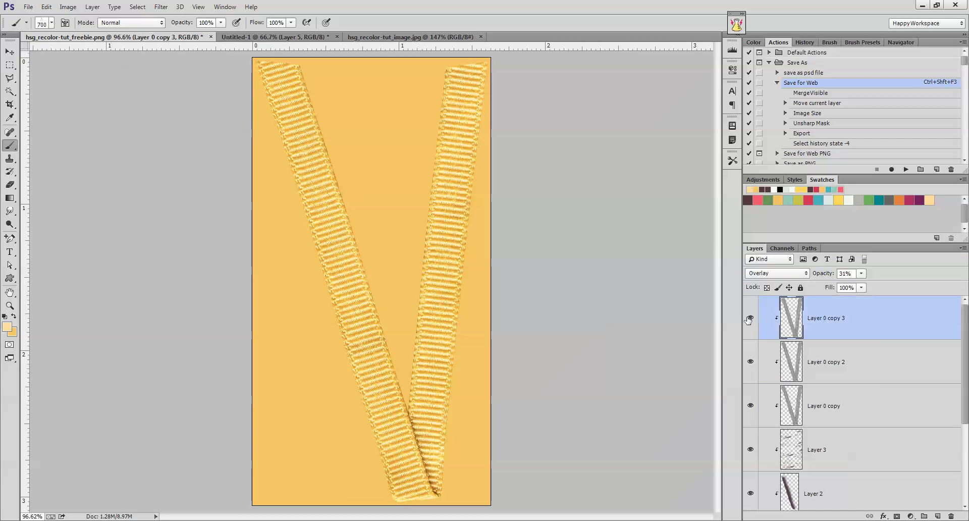
{"action": "left_click", "coordinate": [750, 318]}
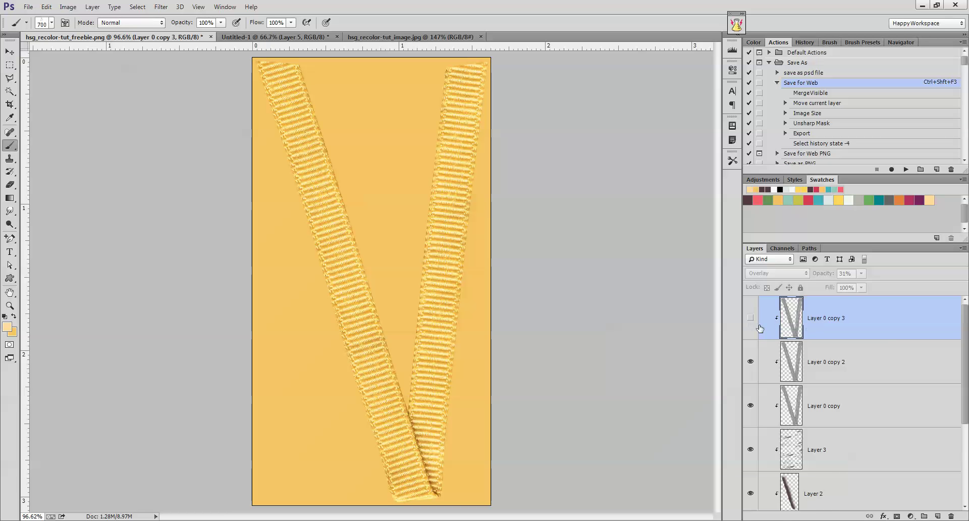
Reduce Layer 0 copy's opacity from 70% to 58%.
{"action": "scroll", "coordinate": [886, 360], "scroll_direction": "down", "scroll_amount": 1}
{"action": "left_click", "coordinate": [862, 362]}
{"action": "left_click", "coordinate": [860, 274]}
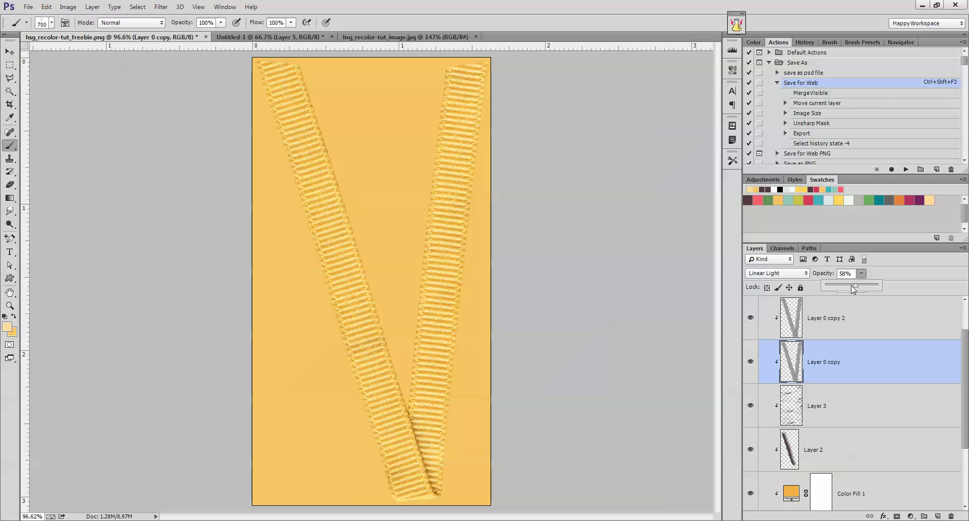
{"action": "scroll", "coordinate": [870, 450], "scroll_direction": "down", "scroll_amount": 2}
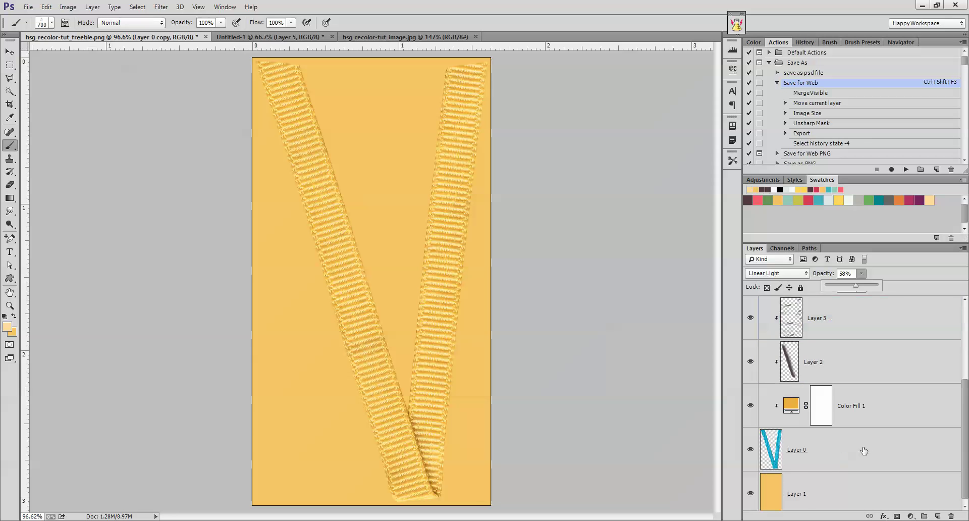
Hide the orange Layer 1, set Layer 2 to 19% opacity, and view hsg_recolor-tut_image.jpg.
{"action": "left_click", "coordinate": [751, 493]}
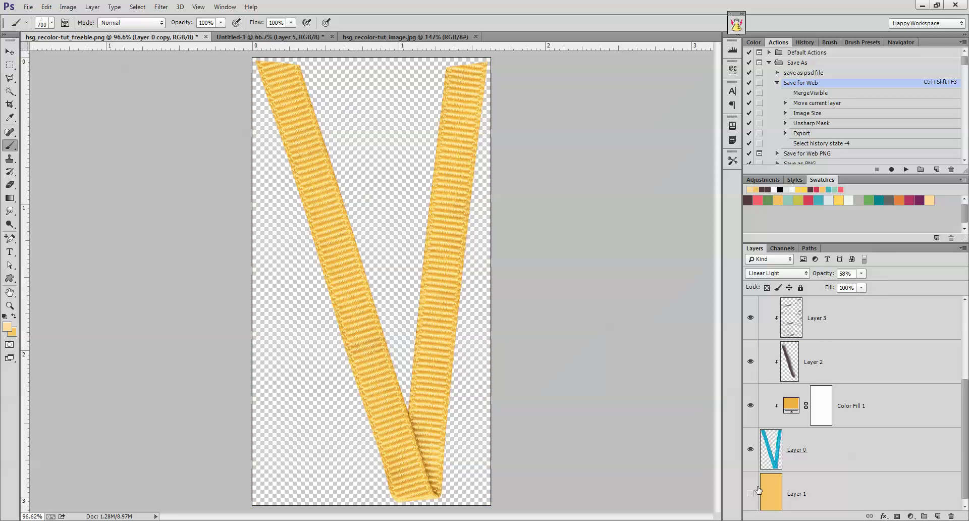
{"action": "scroll", "coordinate": [857, 363], "scroll_direction": "up", "scroll_amount": 1}
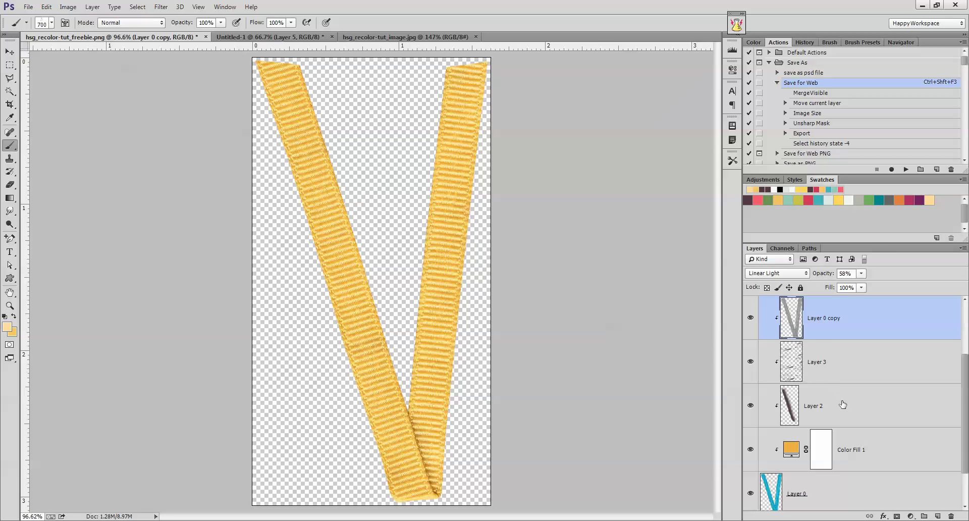
{"action": "left_click", "coordinate": [807, 407]}
{"action": "left_click", "coordinate": [861, 273]}
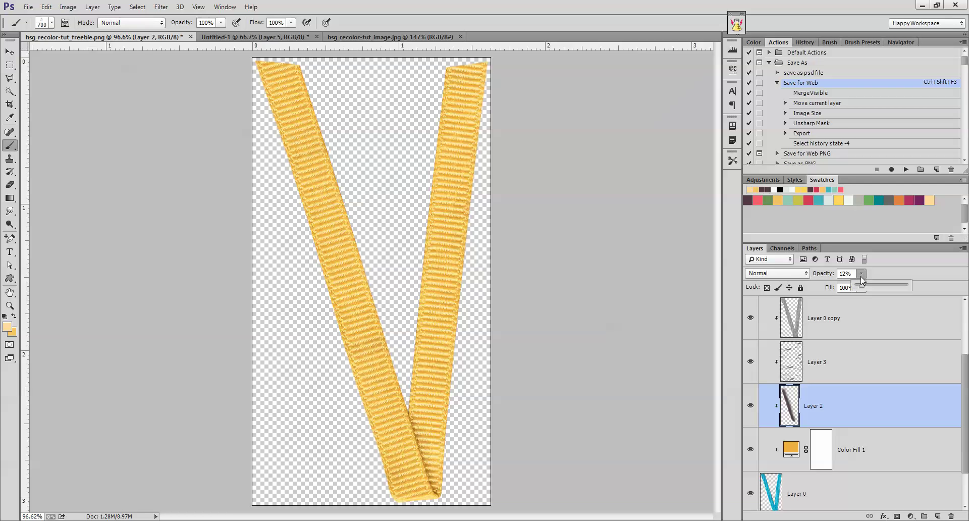
{"action": "left_click", "coordinate": [866, 287]}
{"action": "left_click", "coordinate": [857, 406]}
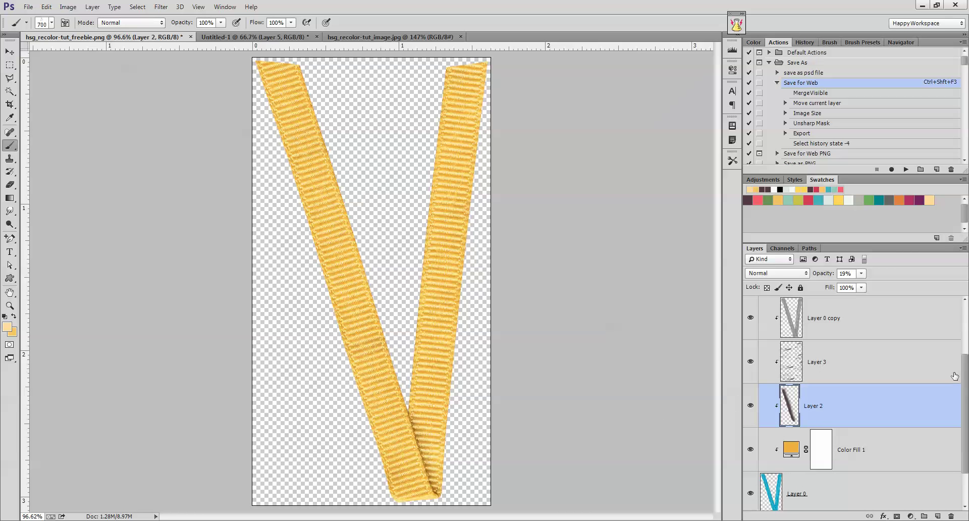
{"action": "key", "text": "v"}
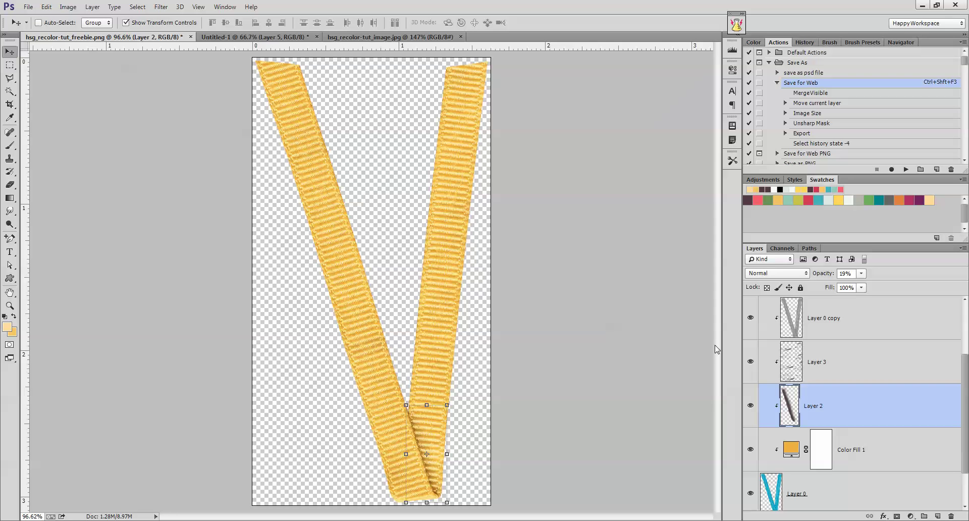
{"action": "left_click", "coordinate": [383, 37]}
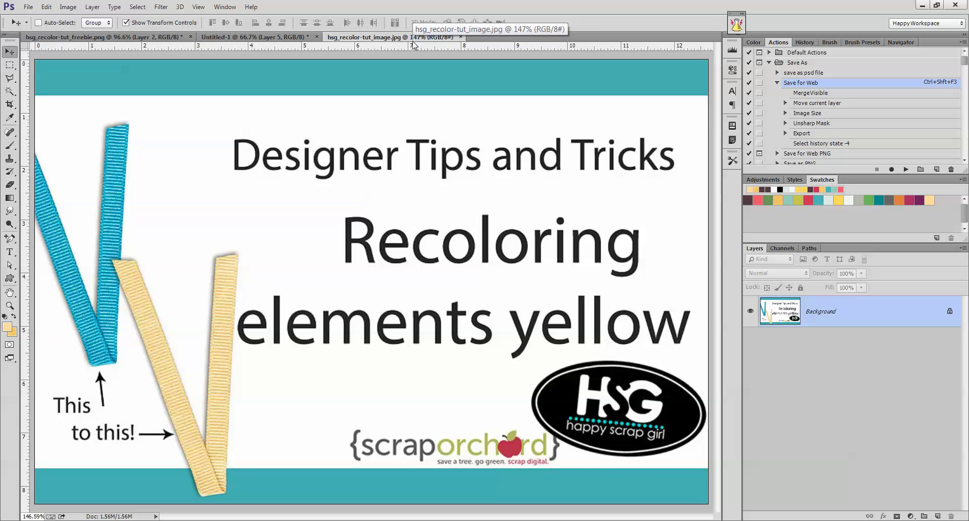